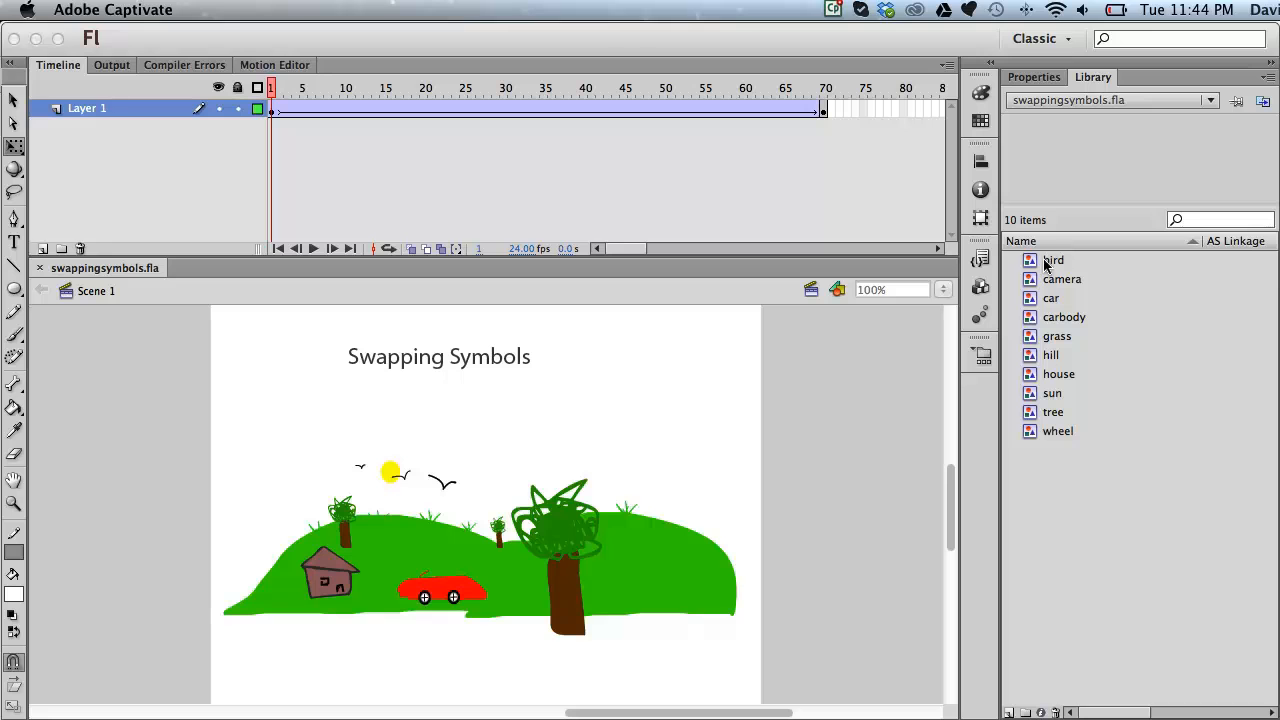
# Step: Preview the camera and car symbols, then create a library folder named oldSymbols
pyautogui.click(1028, 281)
pyautogui.click(1032, 298)
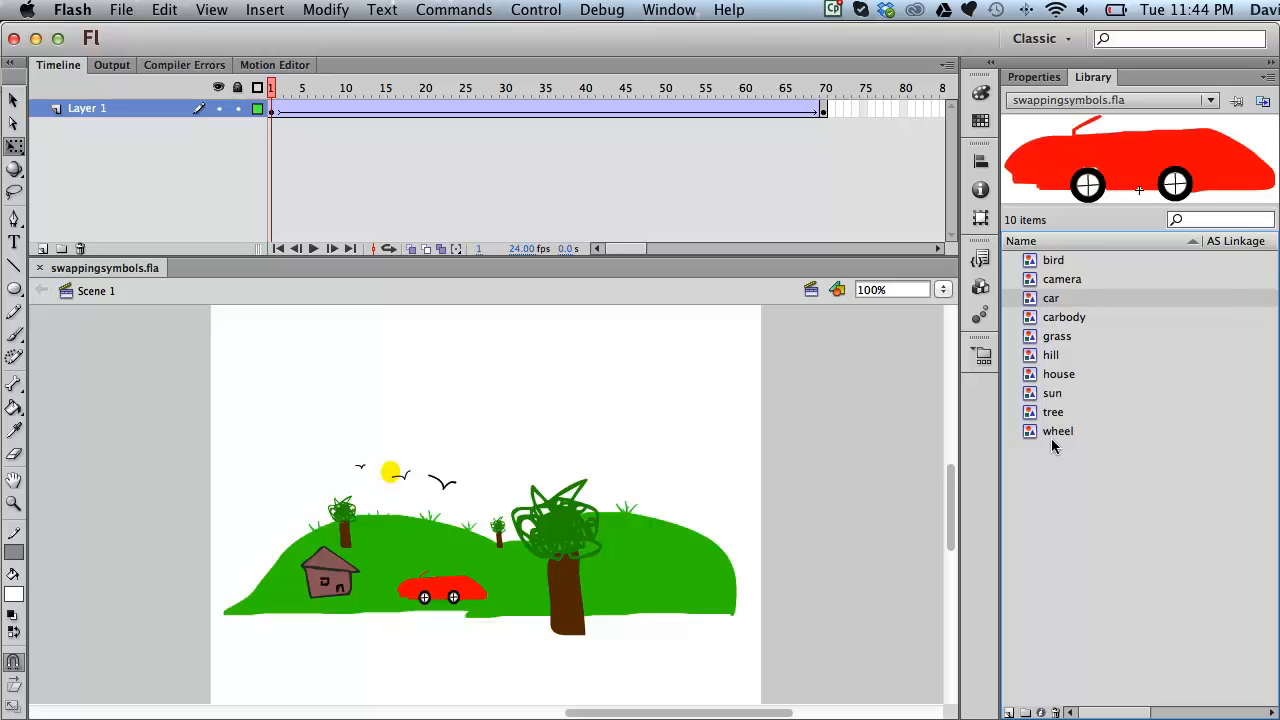
pyautogui.click(1025, 711)
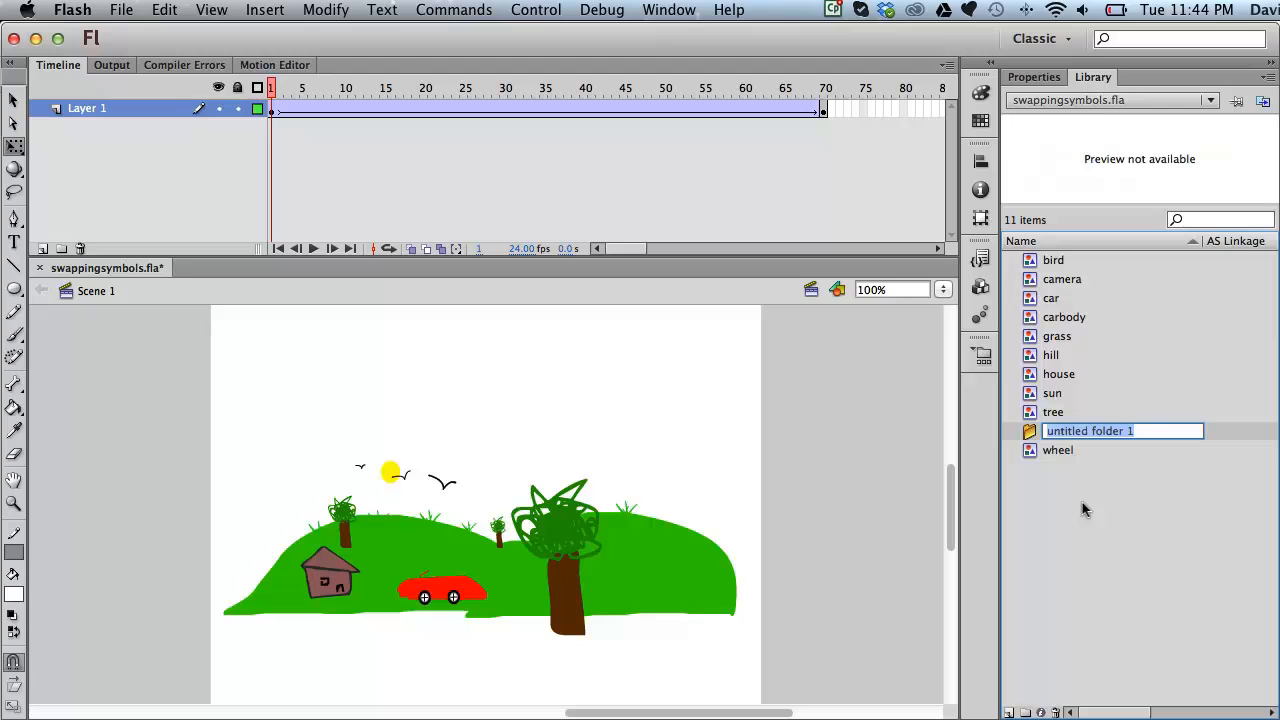
pyautogui.write('oldSymbols')
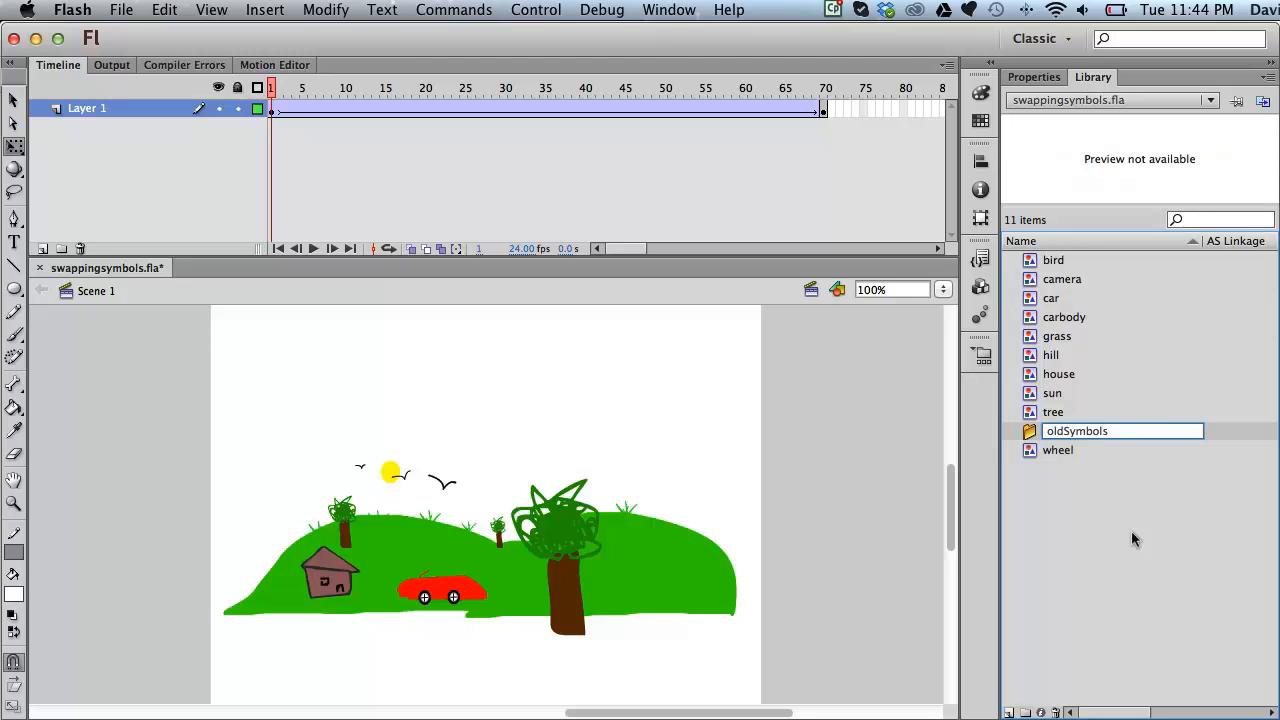
pyautogui.press('Return')
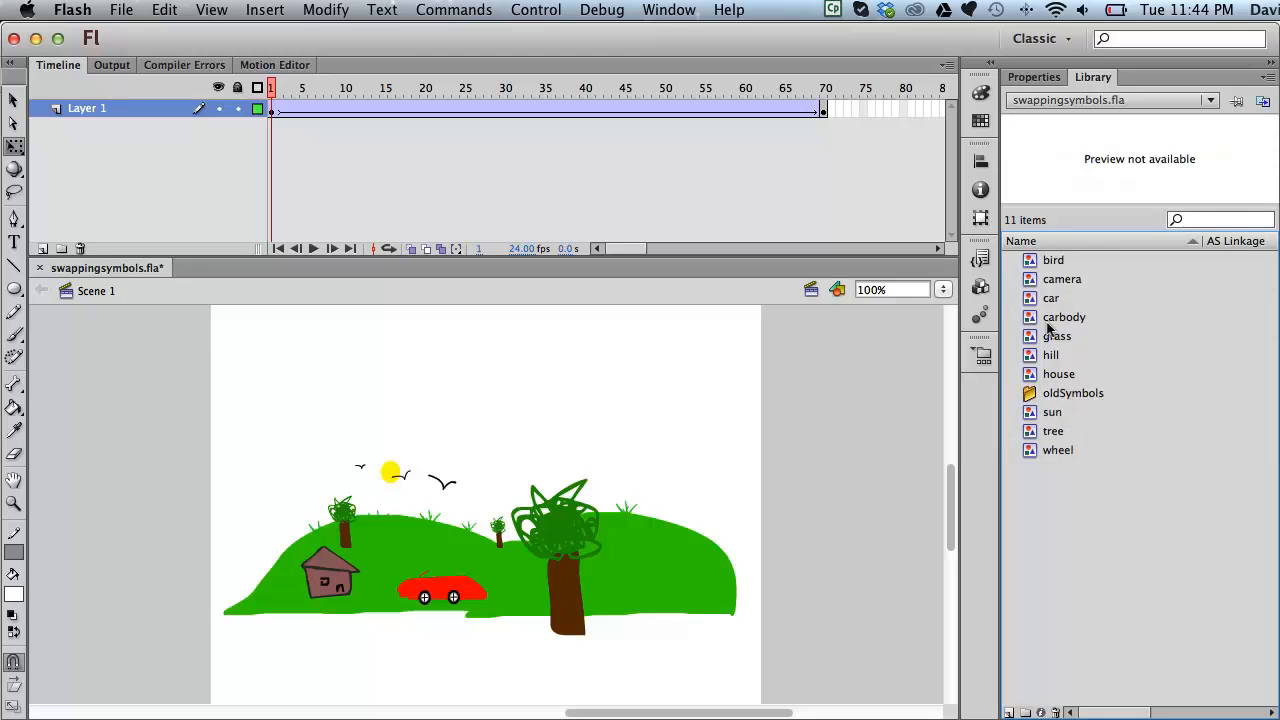
# Step: Move every symbol, from bird and house to sun, tree and wheel, into oldSymbols
pyautogui.click(1030, 262)
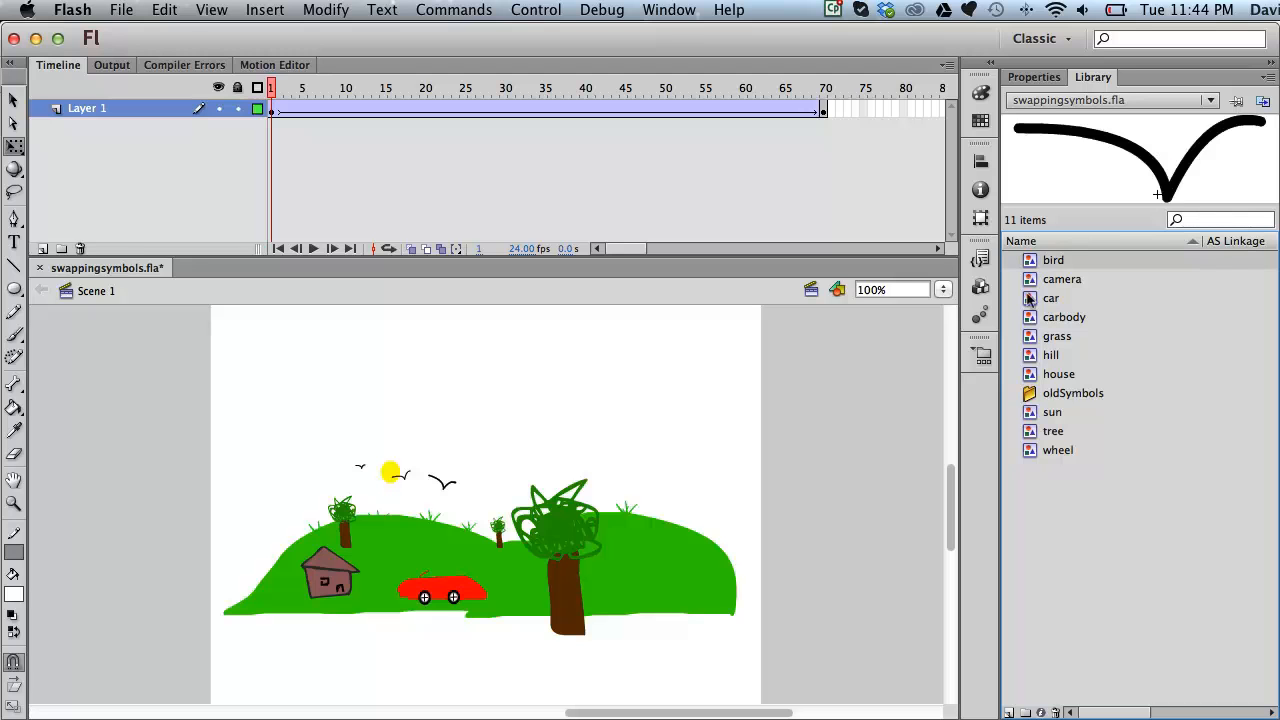
pyautogui.keyDown('shift'); pyautogui.click(1035, 372); pyautogui.keyUp('shift')
pyautogui.moveTo(1035, 372); pyautogui.dragTo(1033, 393)
pyautogui.click(1029, 279)
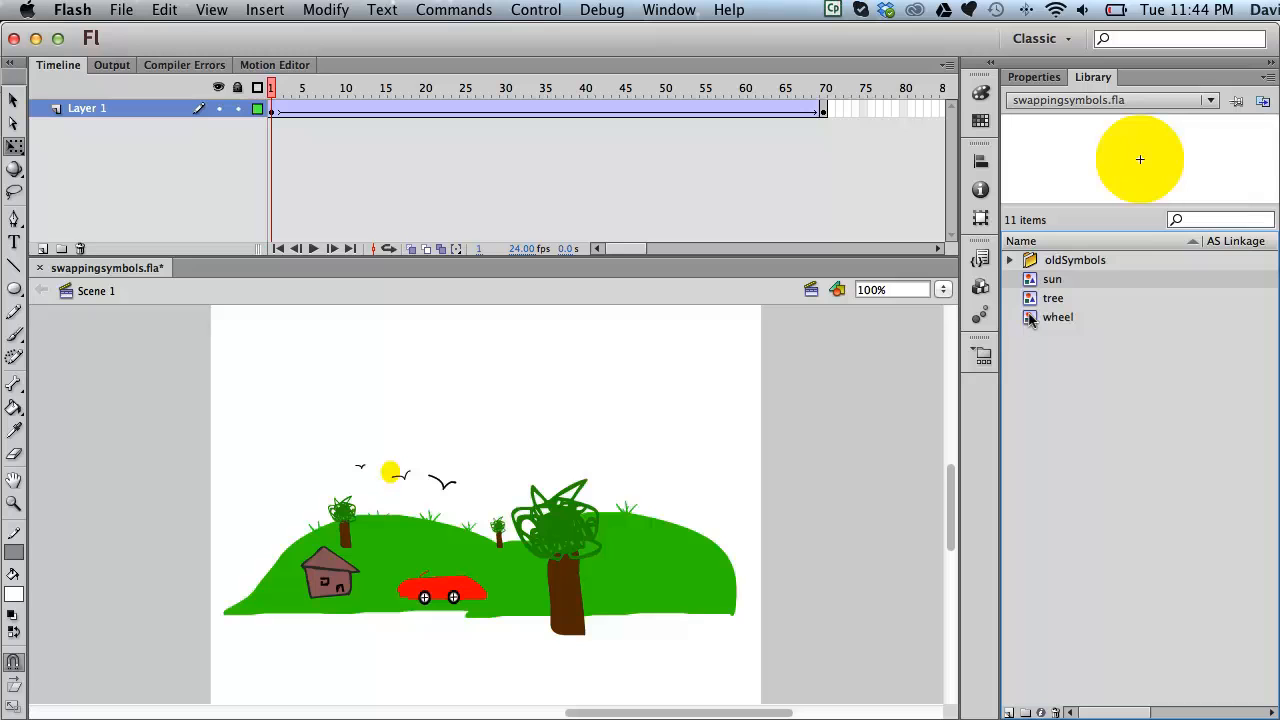
pyautogui.keyDown('shift'); pyautogui.click(1031, 317); pyautogui.keyUp('shift')
pyautogui.moveTo(1015, 289); pyautogui.dragTo(1031, 263)
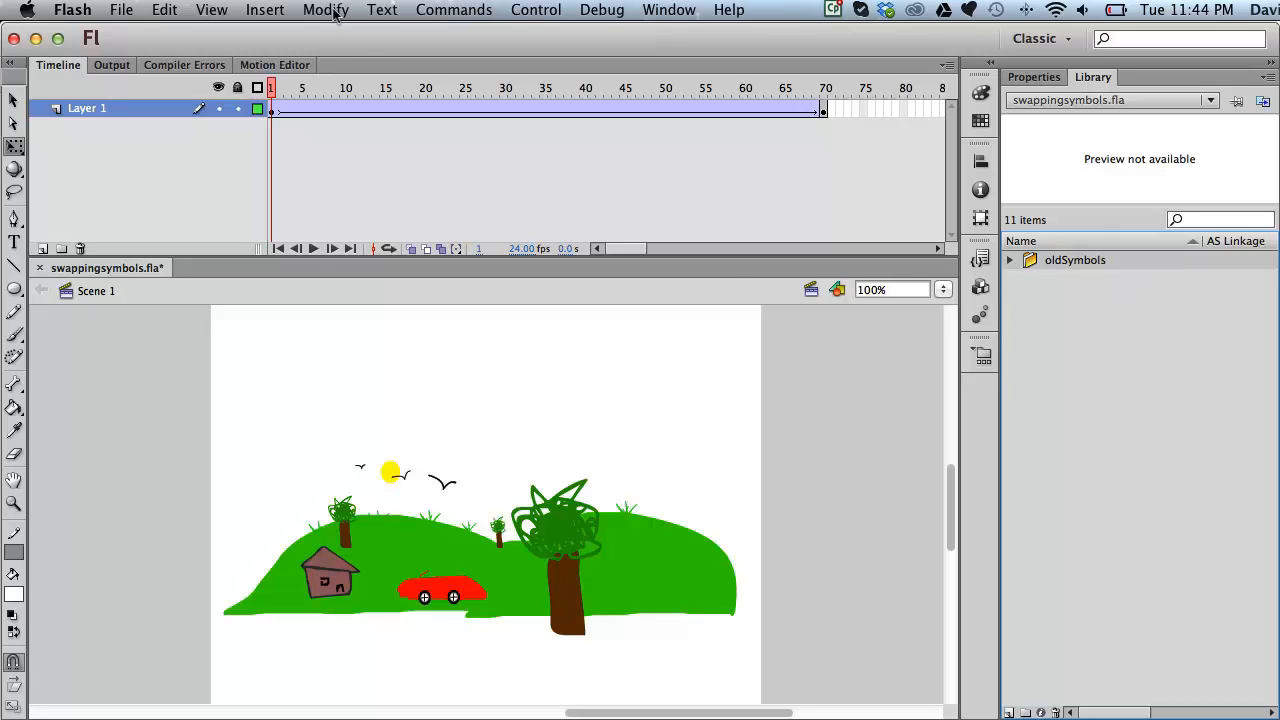
# Step: Import bird.png, sun.png, tree.png and wheel.png to the library
pyautogui.click(116, 14)
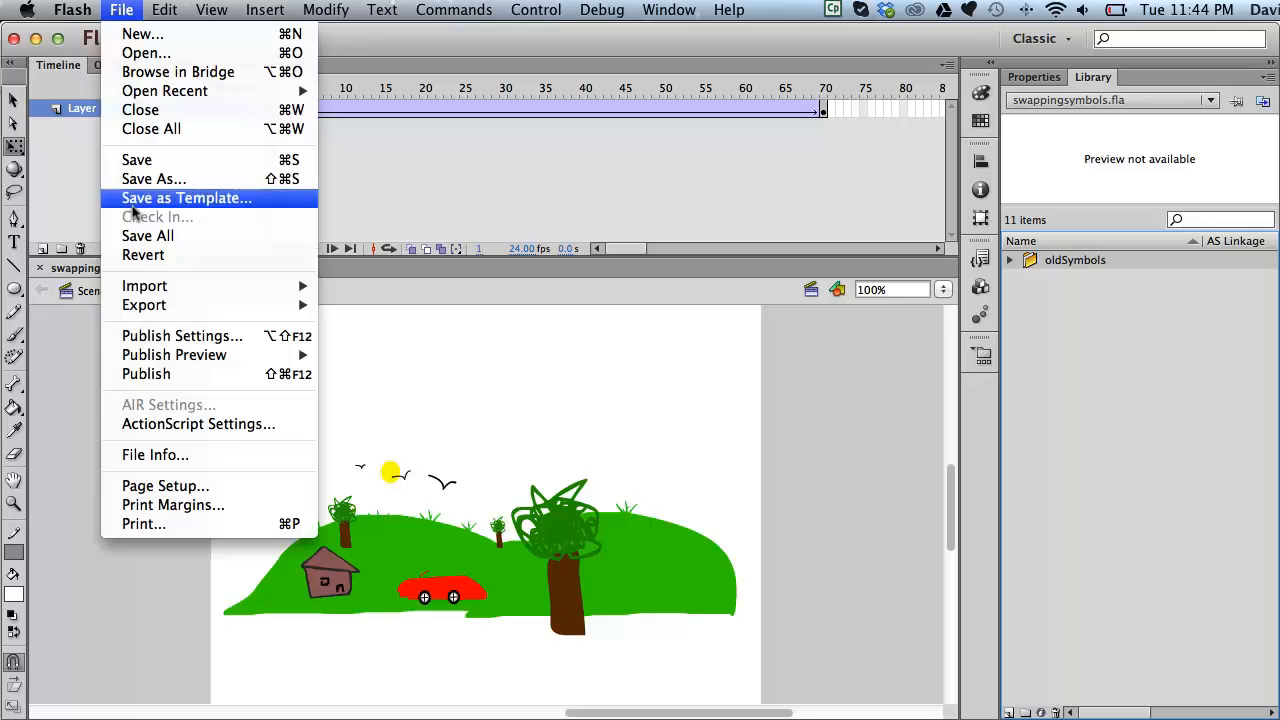
pyautogui.moveTo(179, 291)
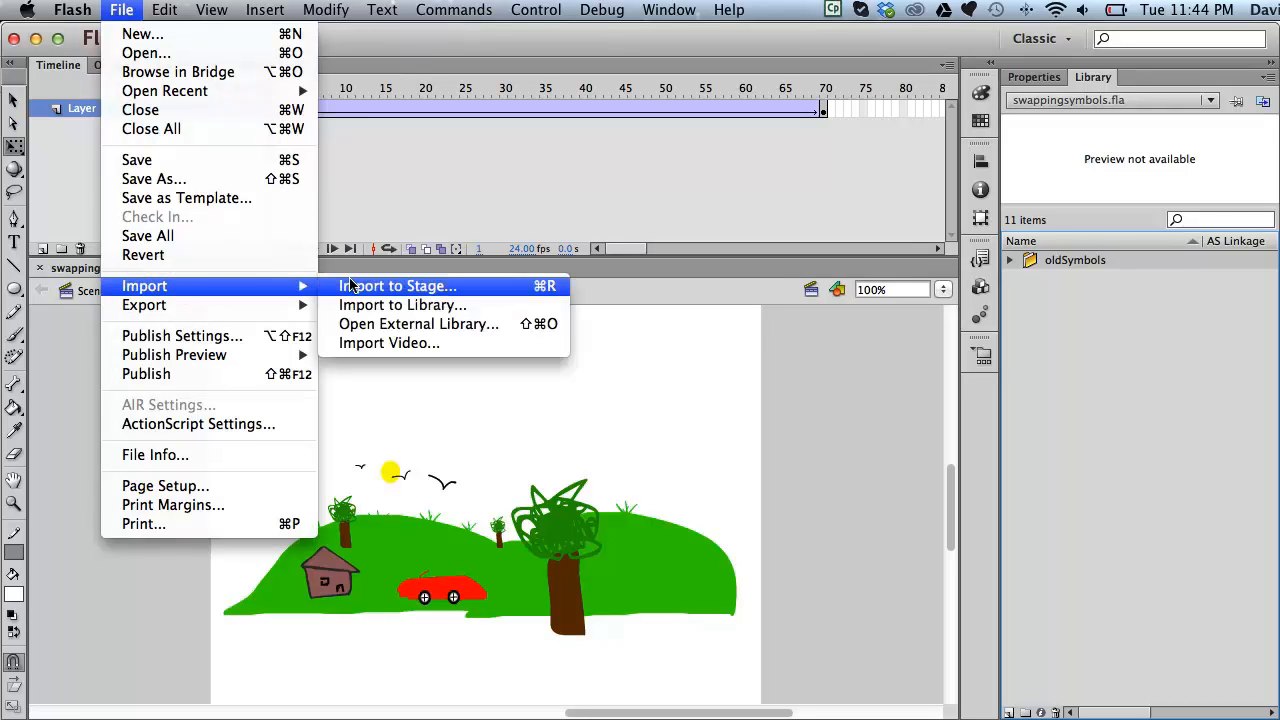
pyautogui.click(369, 305)
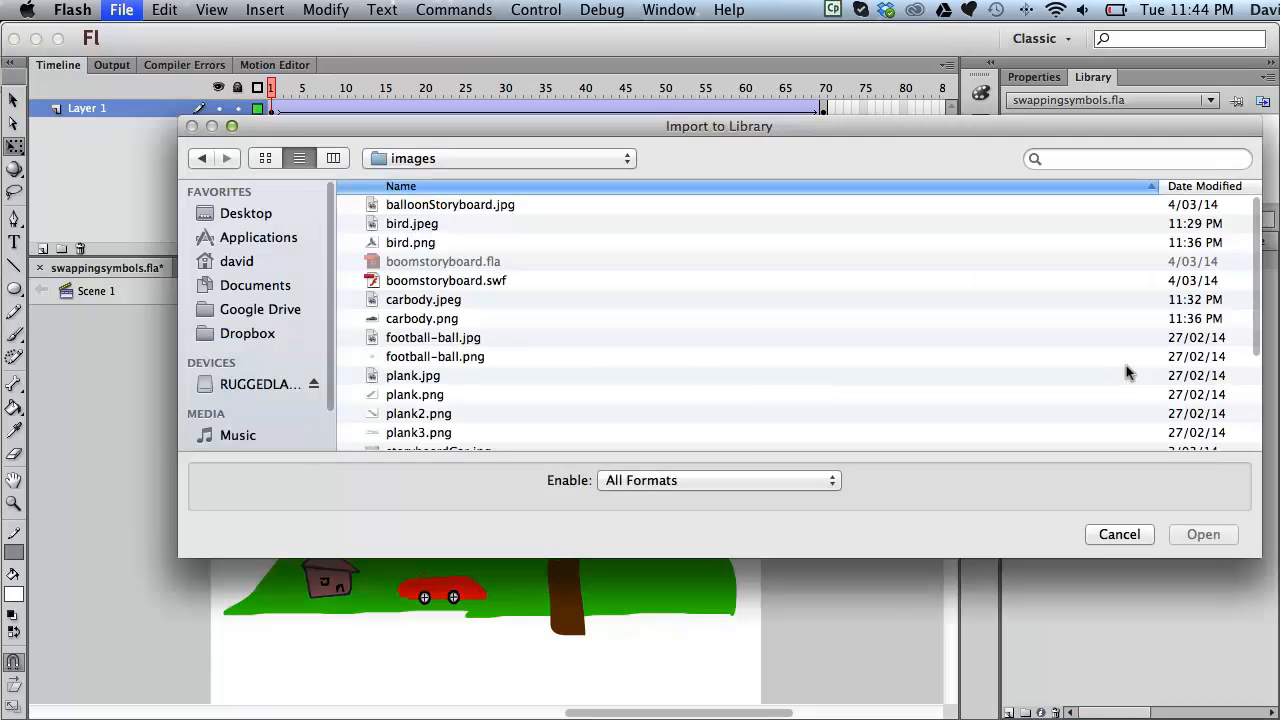
pyautogui.click(415, 242)
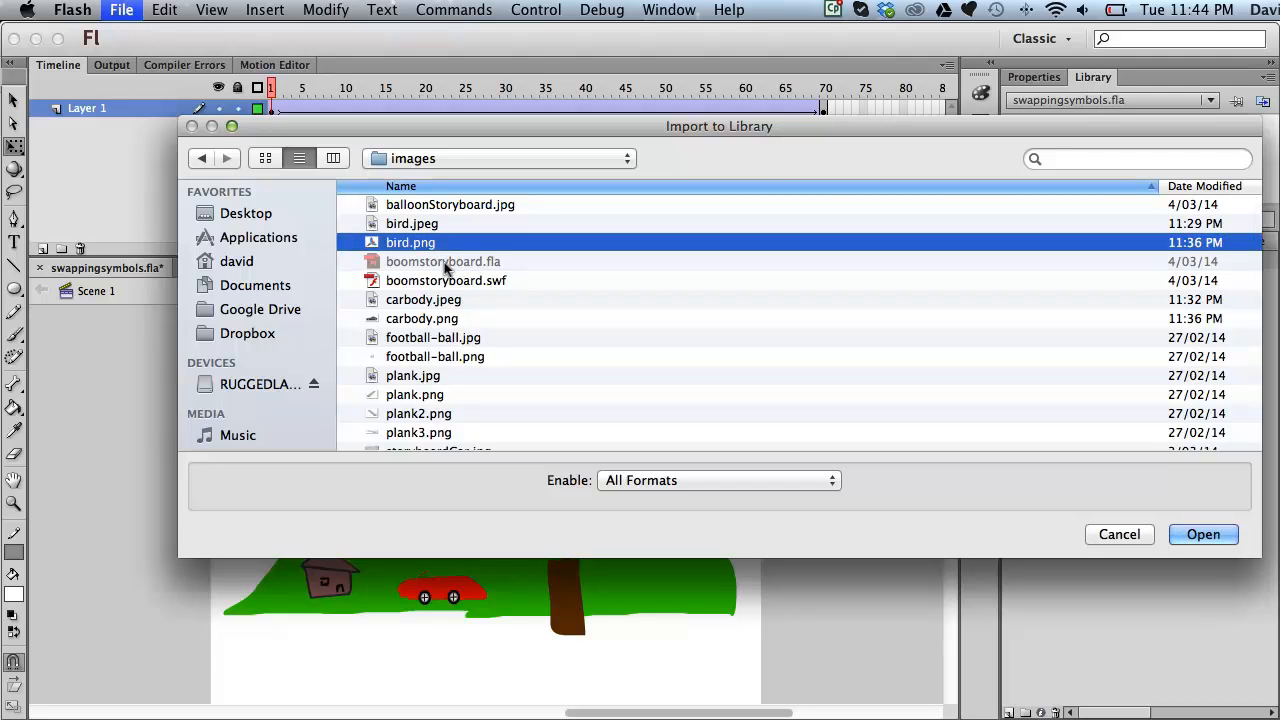
pyautogui.scroll(-5, 445, 265)
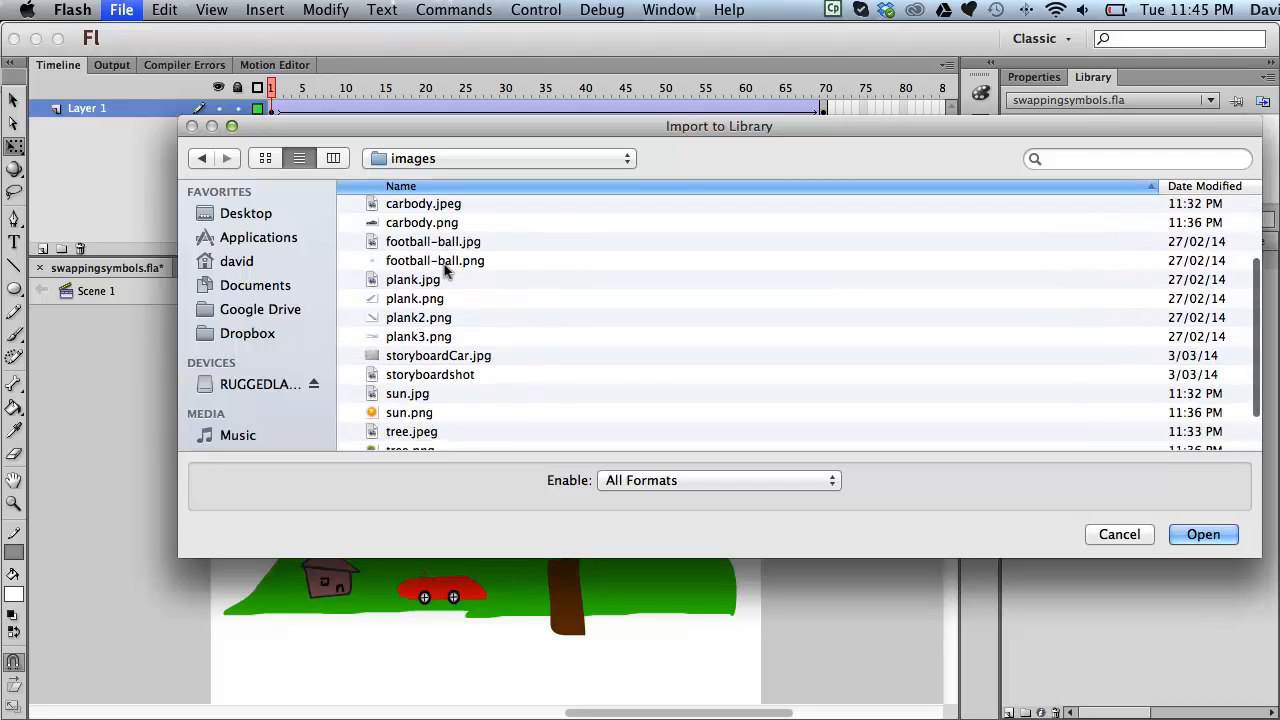
pyautogui.scroll(-3, 445, 268)
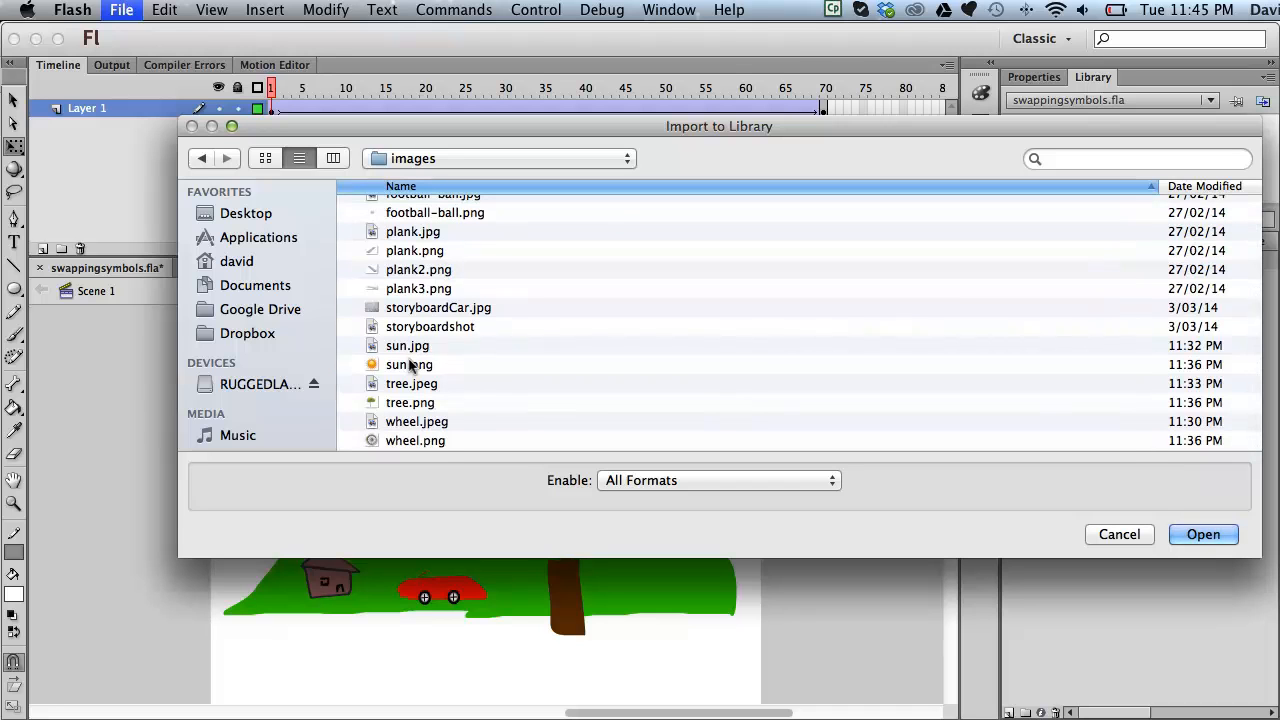
pyautogui.click(410, 365)
pyautogui.keyDown('super'); pyautogui.click(412, 402); pyautogui.keyUp('super')
pyautogui.keyDown('super'); pyautogui.click(421, 440); pyautogui.keyUp('super')
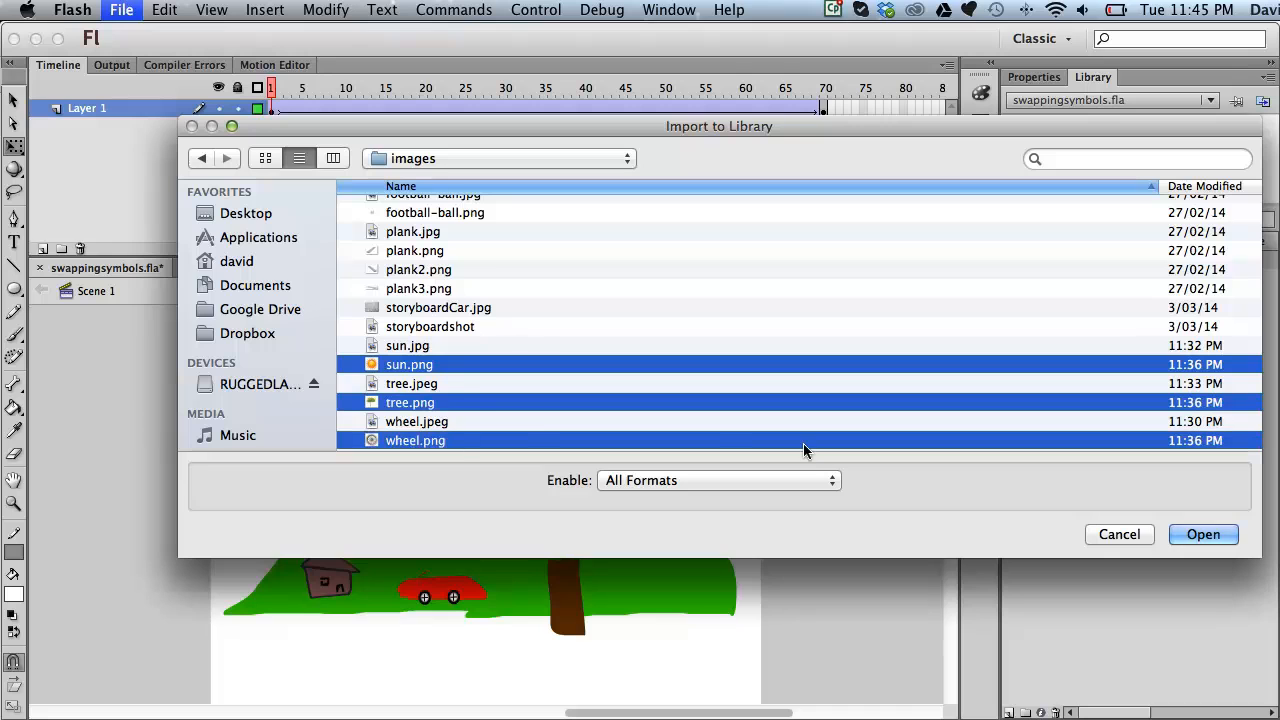
pyautogui.click(1199, 538)
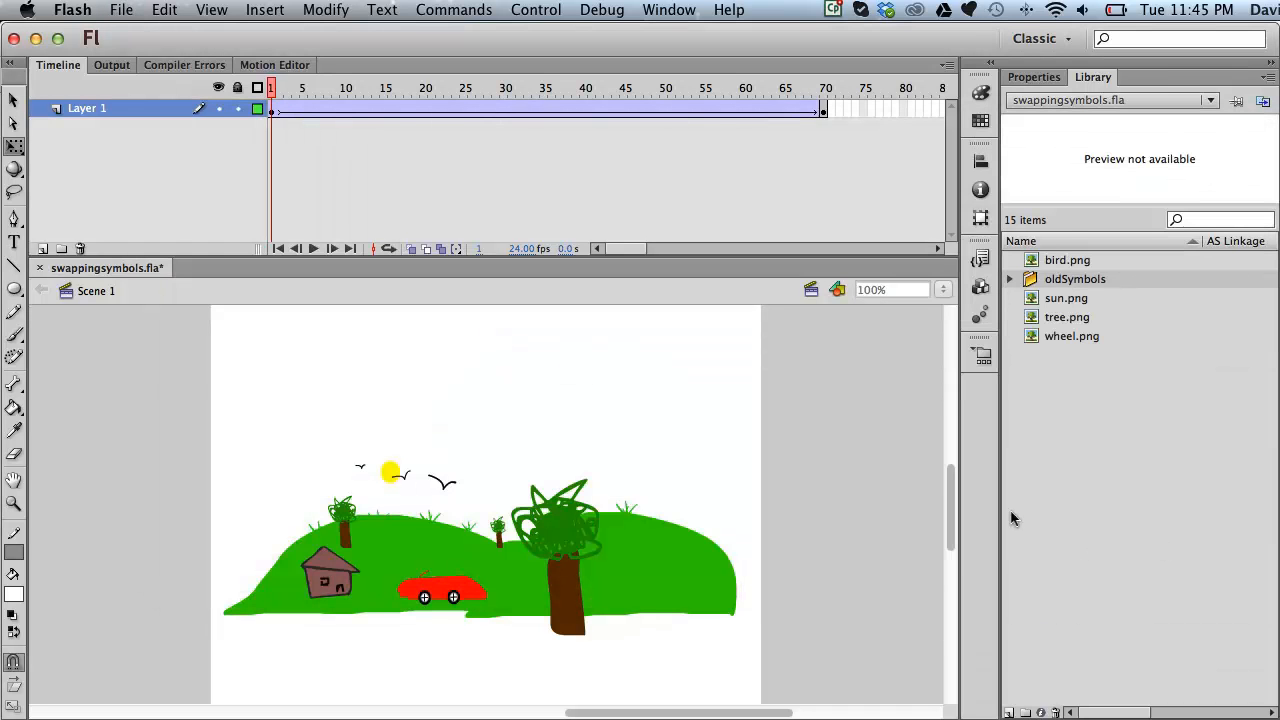
pyautogui.click(1042, 252)
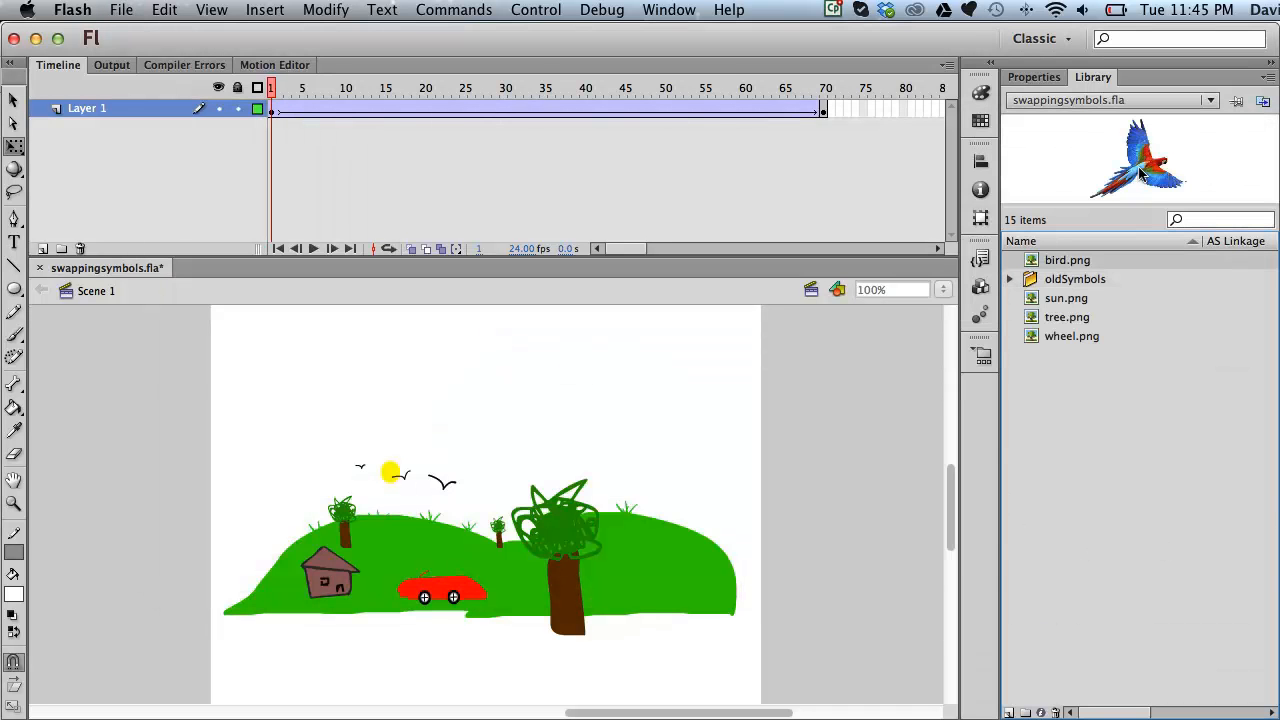
pyautogui.click(1070, 297)
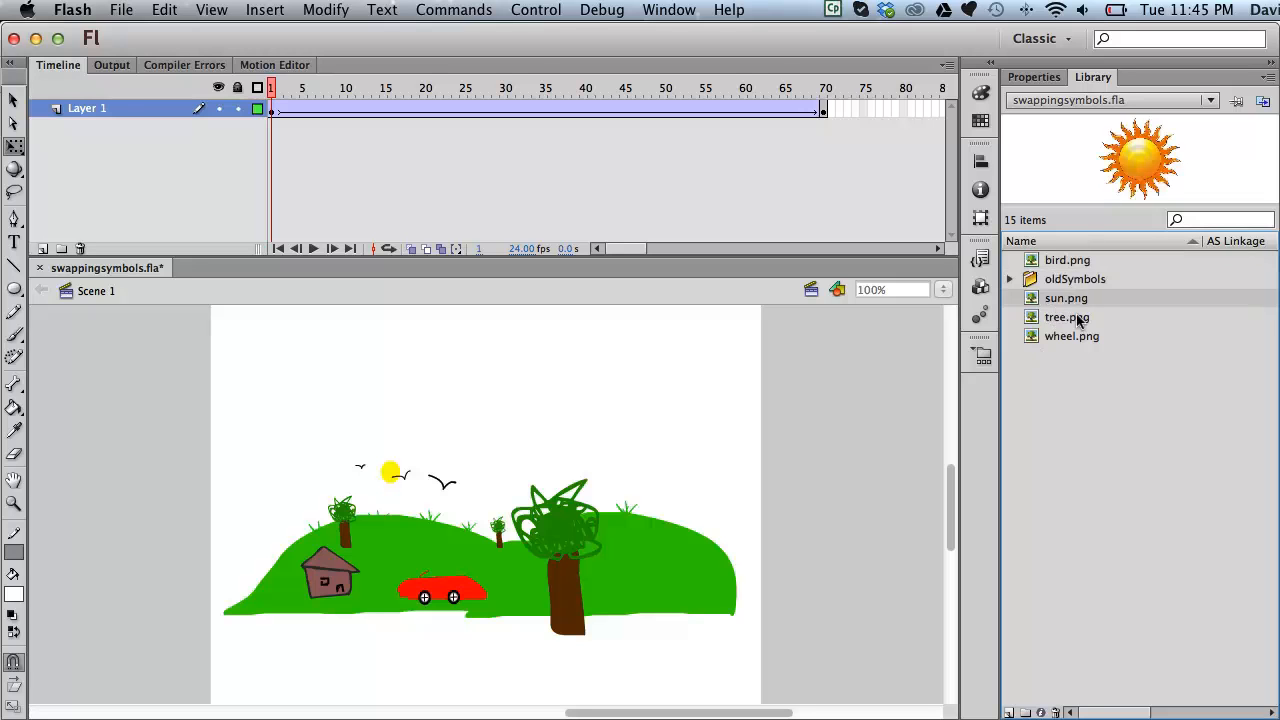
pyautogui.click(1078, 319)
pyautogui.click(1068, 338)
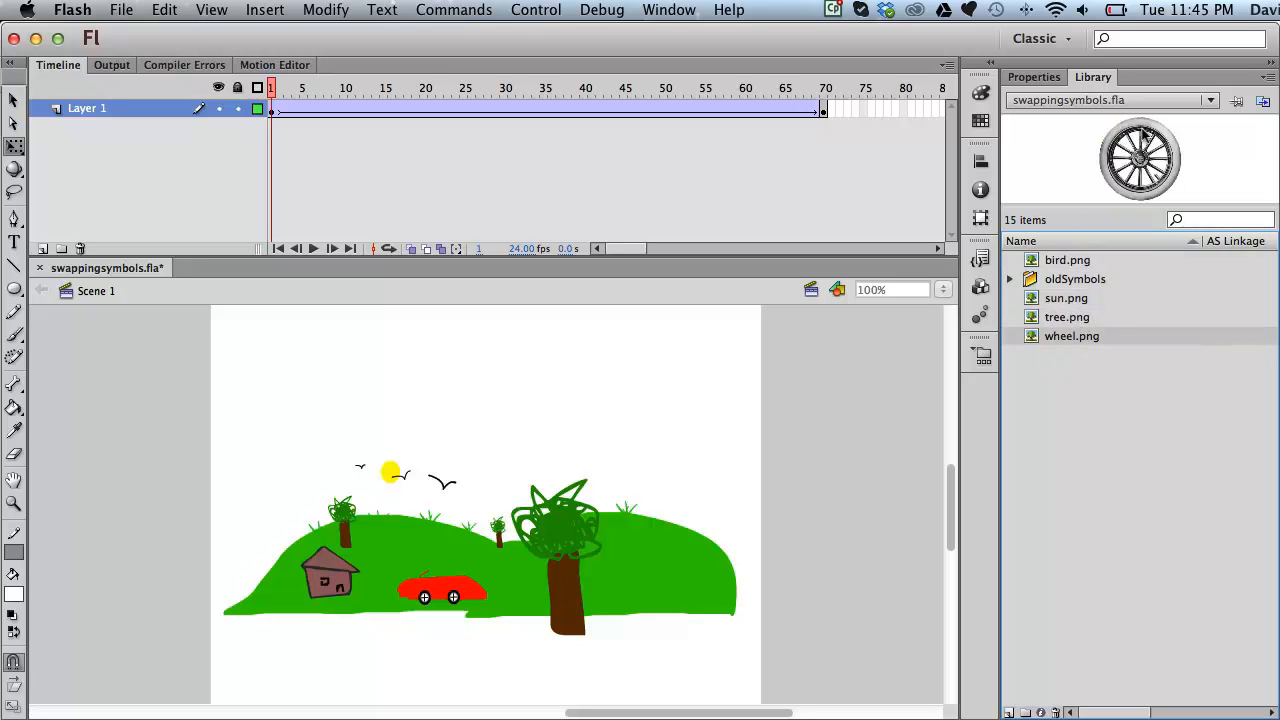
pyautogui.click(1009, 279)
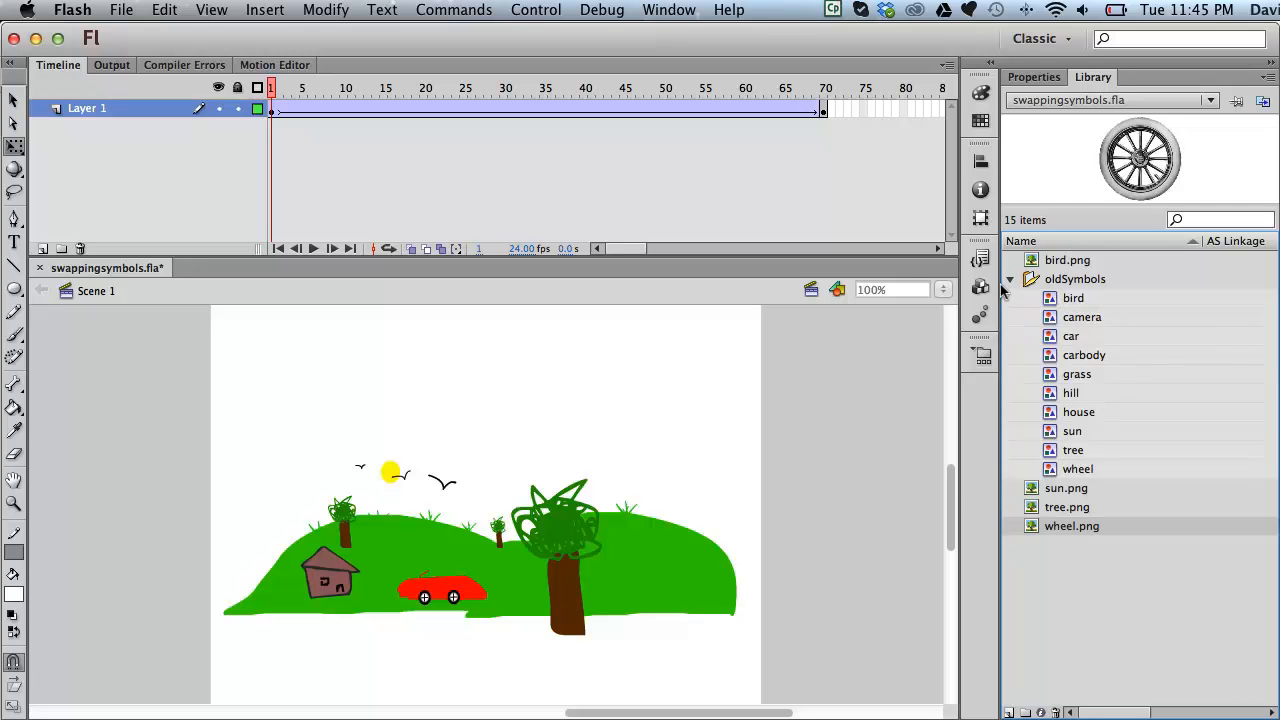
pyautogui.click(1009, 279)
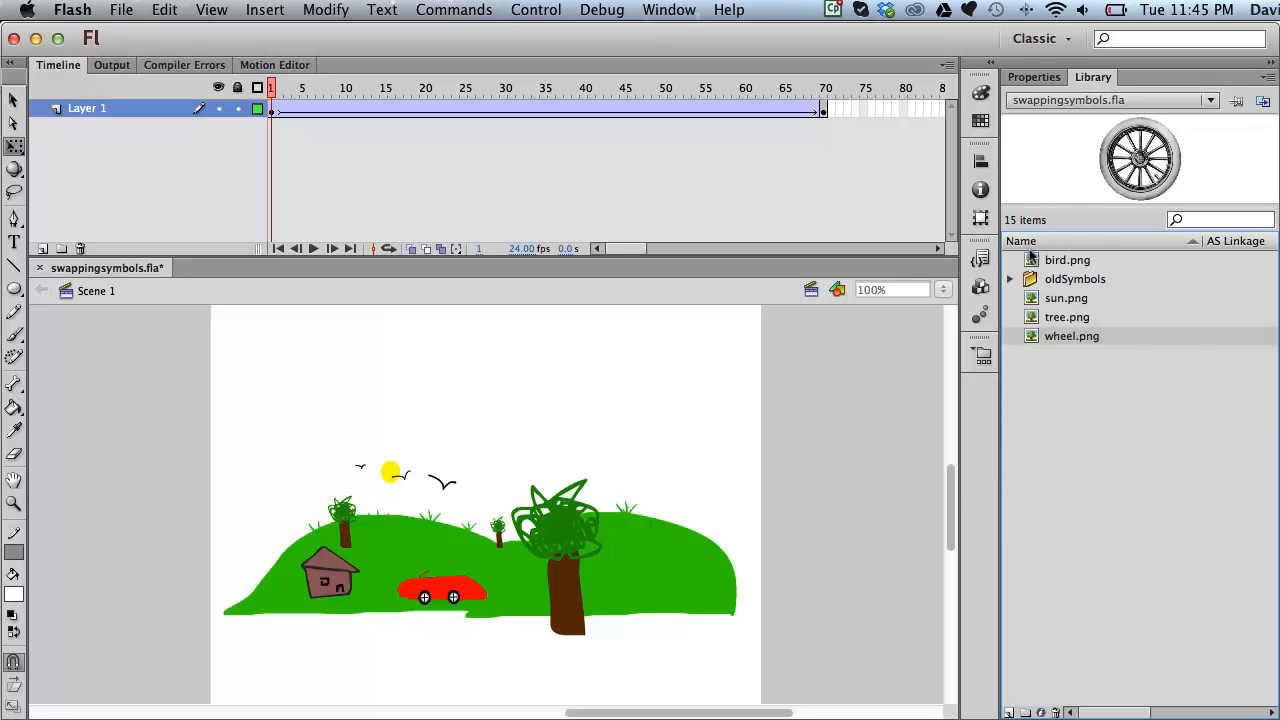
pyautogui.click(1032, 259)
pyautogui.click(1033, 298)
pyautogui.click(1036, 317)
pyautogui.click(1040, 336)
pyautogui.click(263, 10)
# Step: Create a graphic symbol named newbird containing the parrot image
pyautogui.click(298, 34)
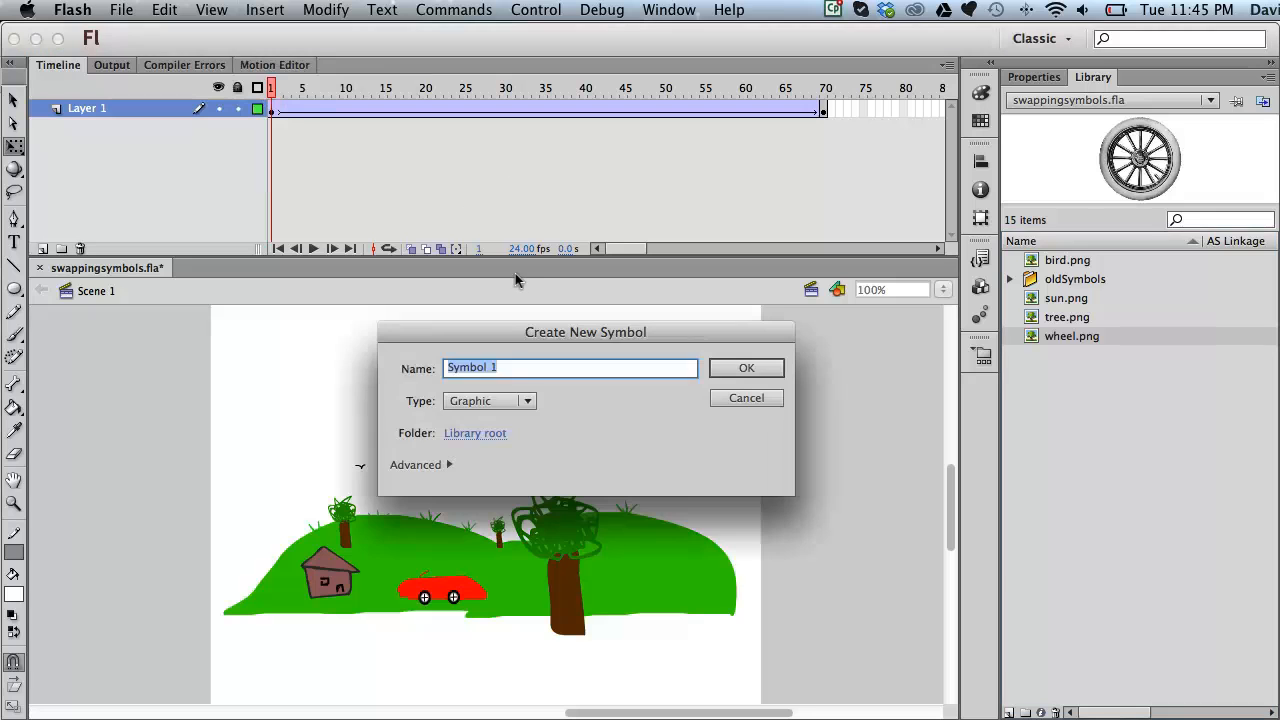
pyautogui.write('newbird')
pyautogui.click(755, 366)
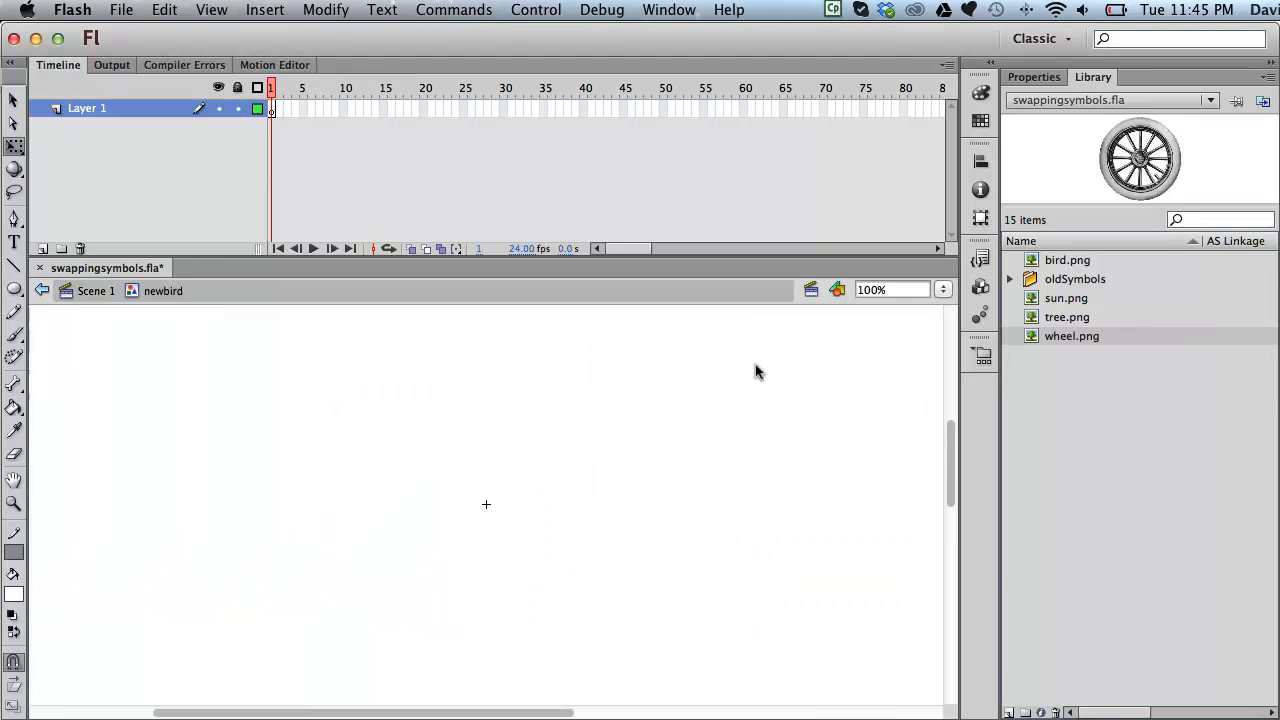
pyautogui.moveTo(1030, 260); pyautogui.dragTo(486, 503)
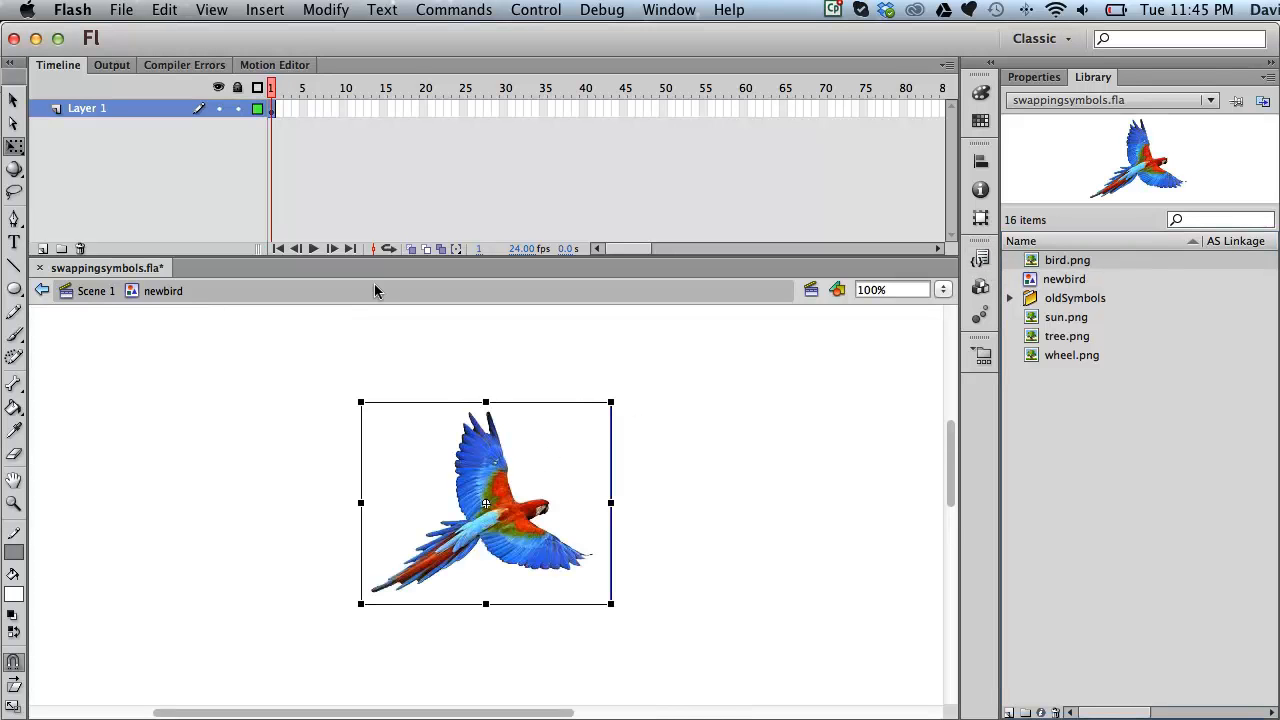
# Step: Create a graphic symbol named newsun containing the sun image
pyautogui.click(263, 10)
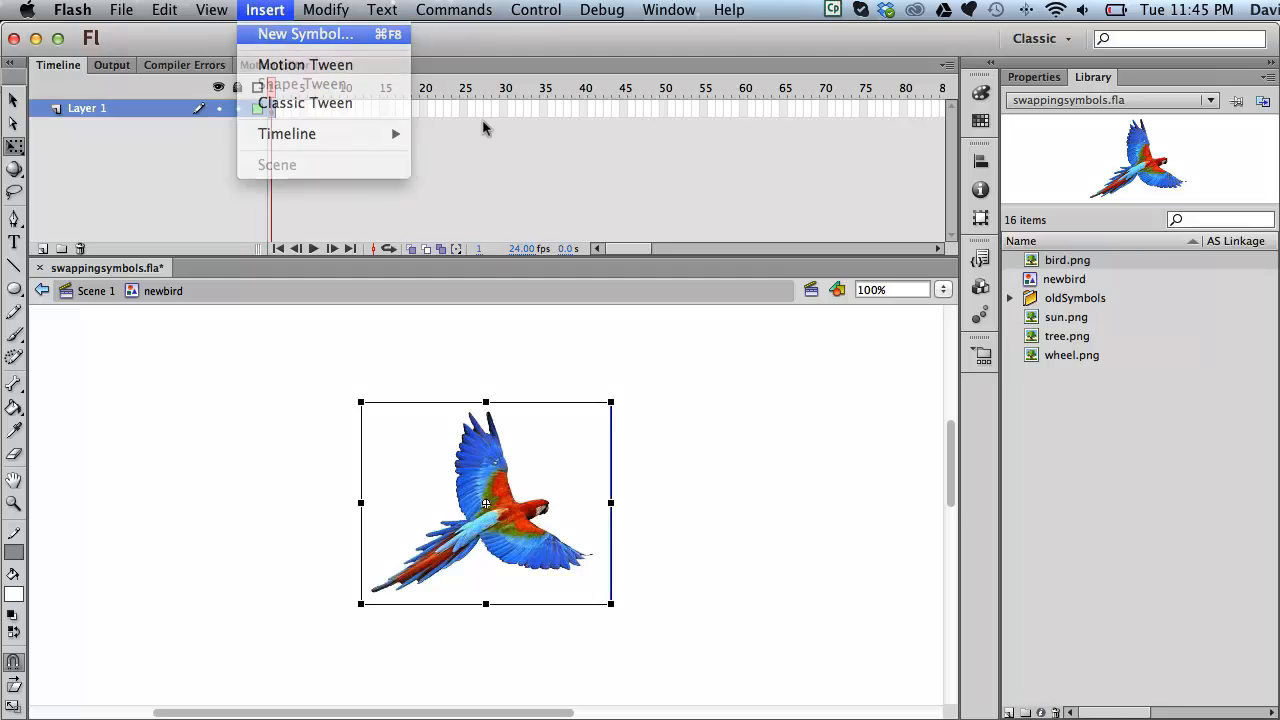
pyautogui.click(300, 37)
pyautogui.write('newsun')
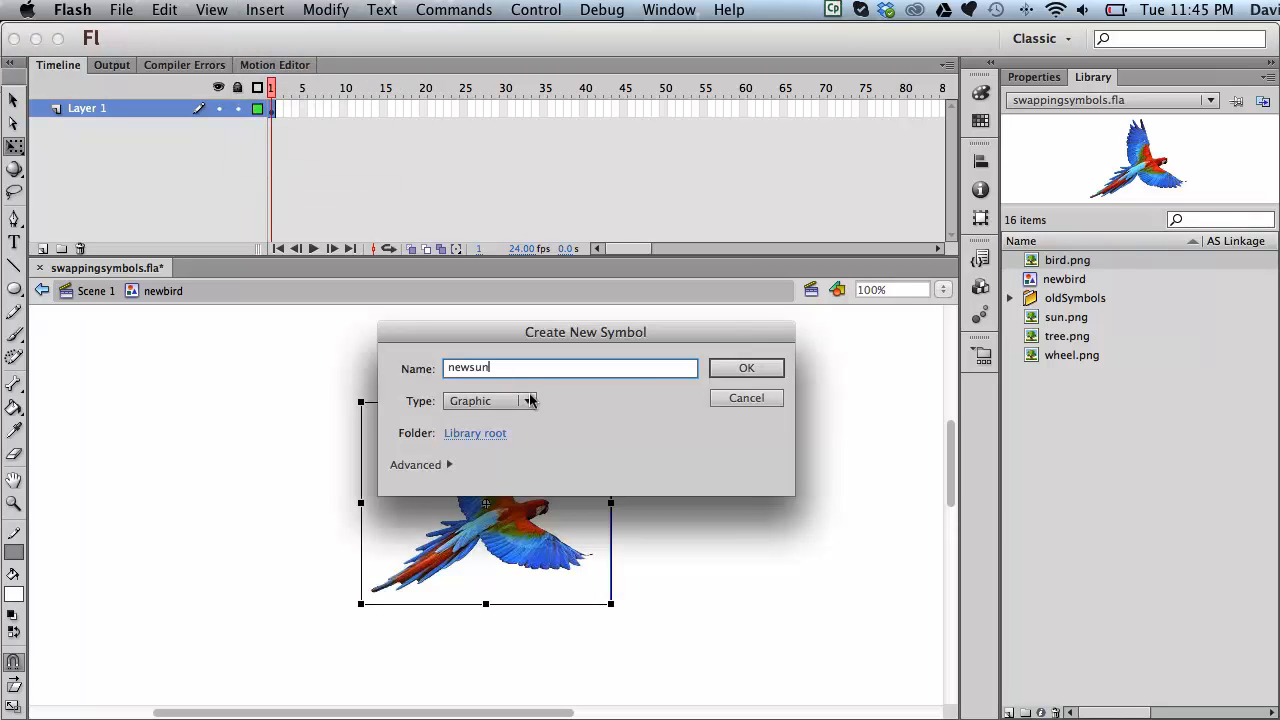
pyautogui.click(740, 370)
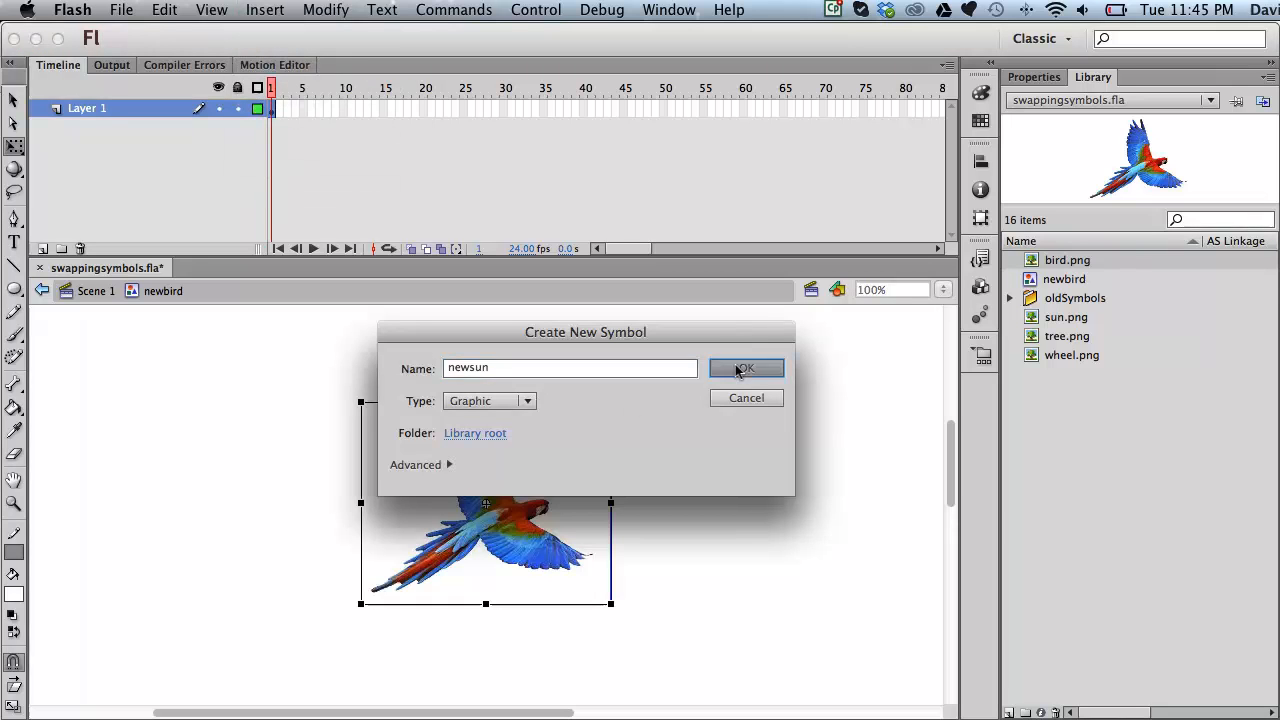
pyautogui.moveTo(1033, 333); pyautogui.dragTo(484, 505)
# Step: Create a graphic symbol named newtree and place the tree image inside it
pyautogui.click(263, 9)
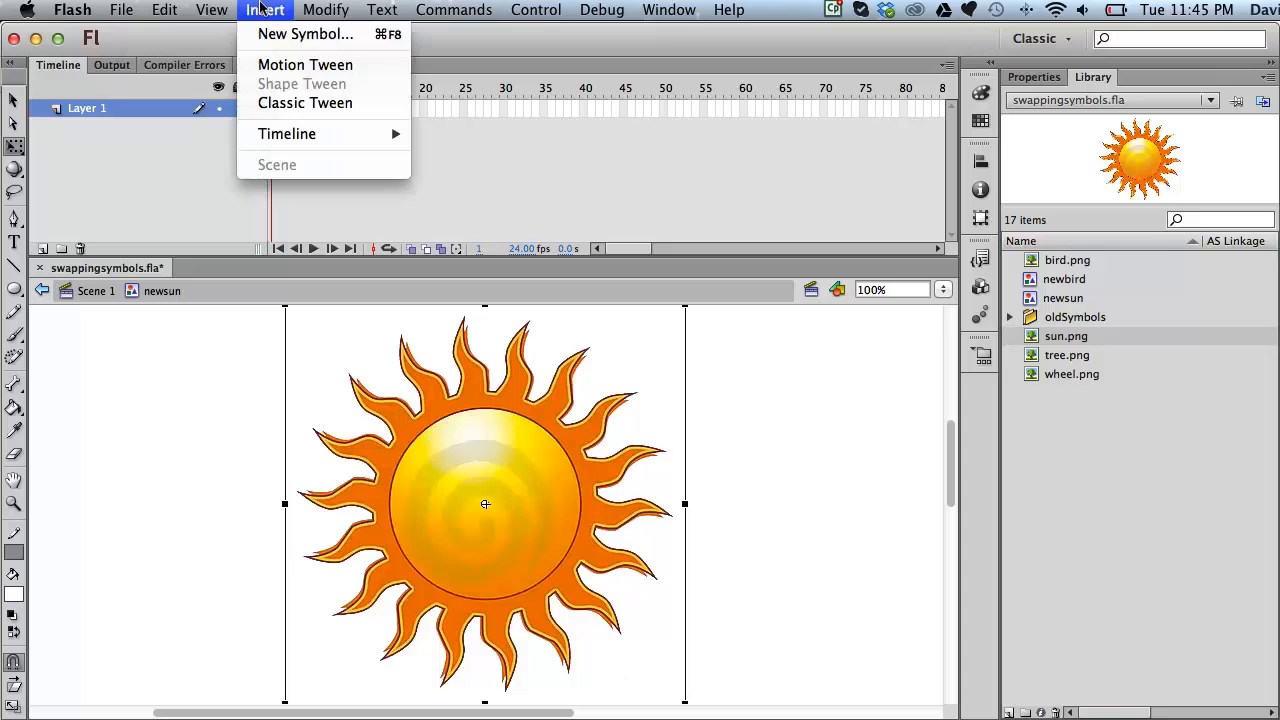
pyautogui.click(292, 34)
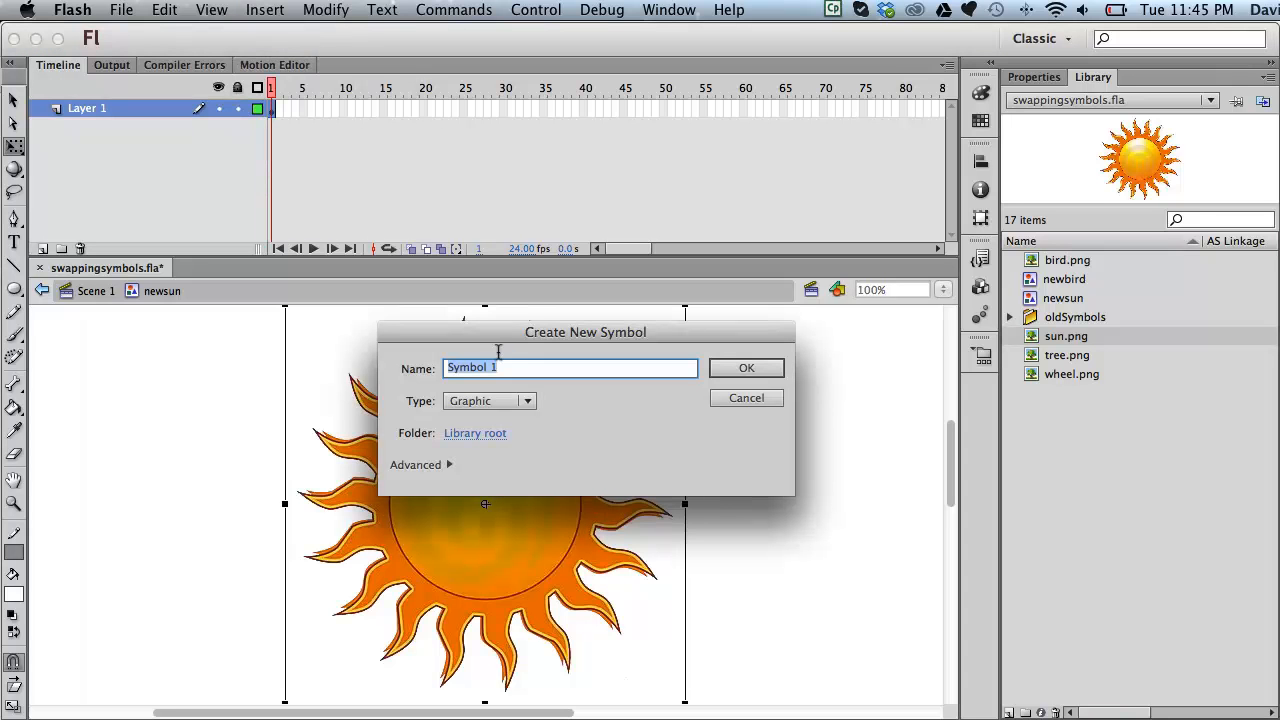
pyautogui.write('newtree')
pyautogui.click(748, 368)
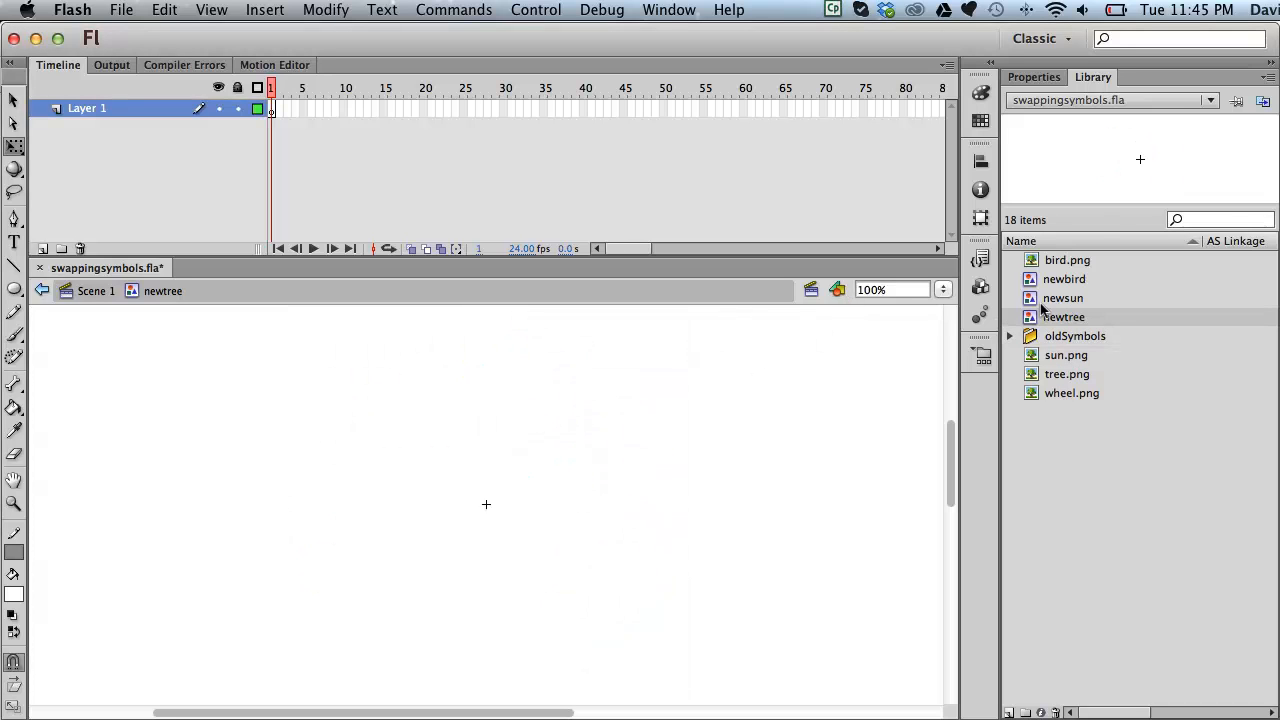
pyautogui.click(1033, 374)
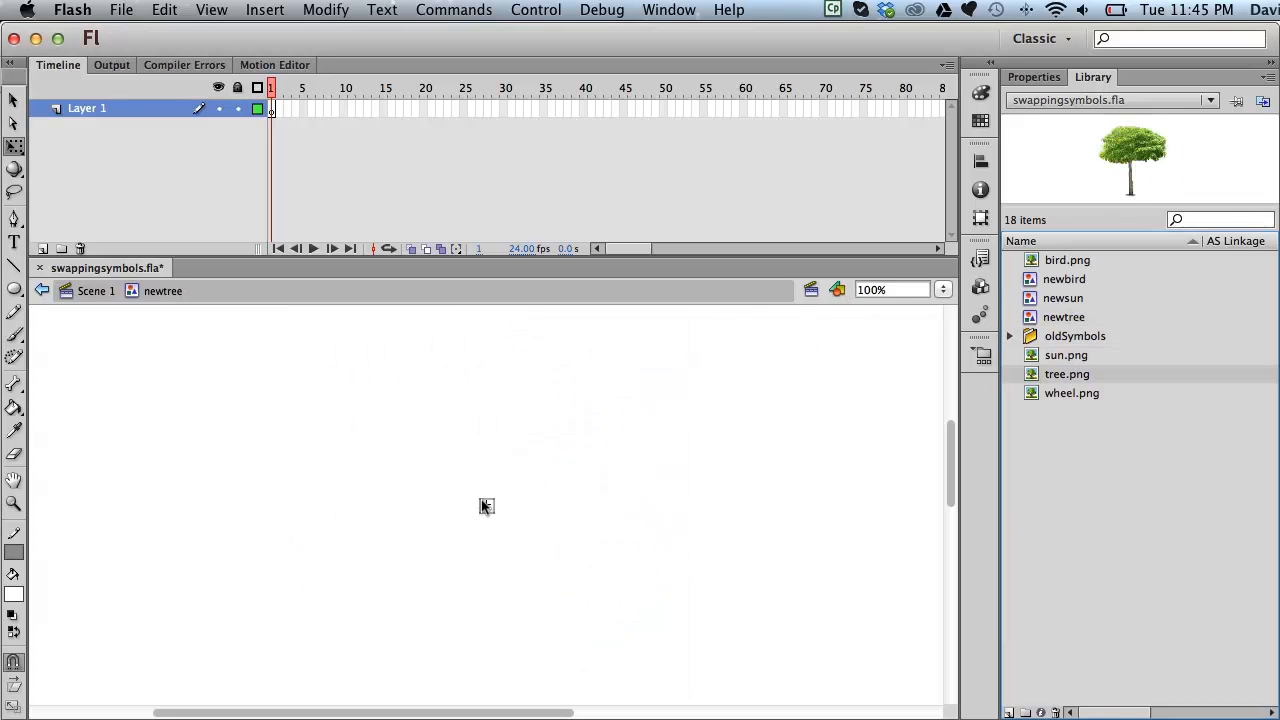
pyautogui.moveTo(481, 497); pyautogui.dragTo(484, 502)
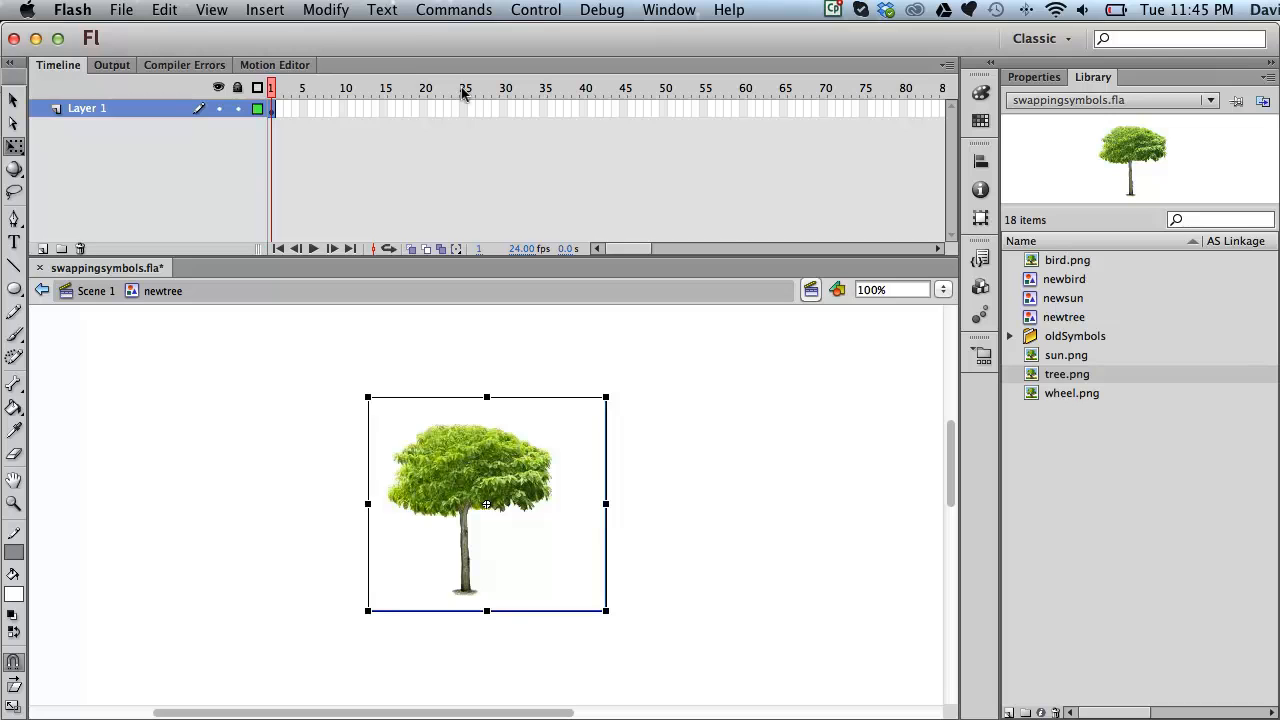
# Step: Create a graphic symbol named newWheel holding the wheel image
pyautogui.click(280, 12)
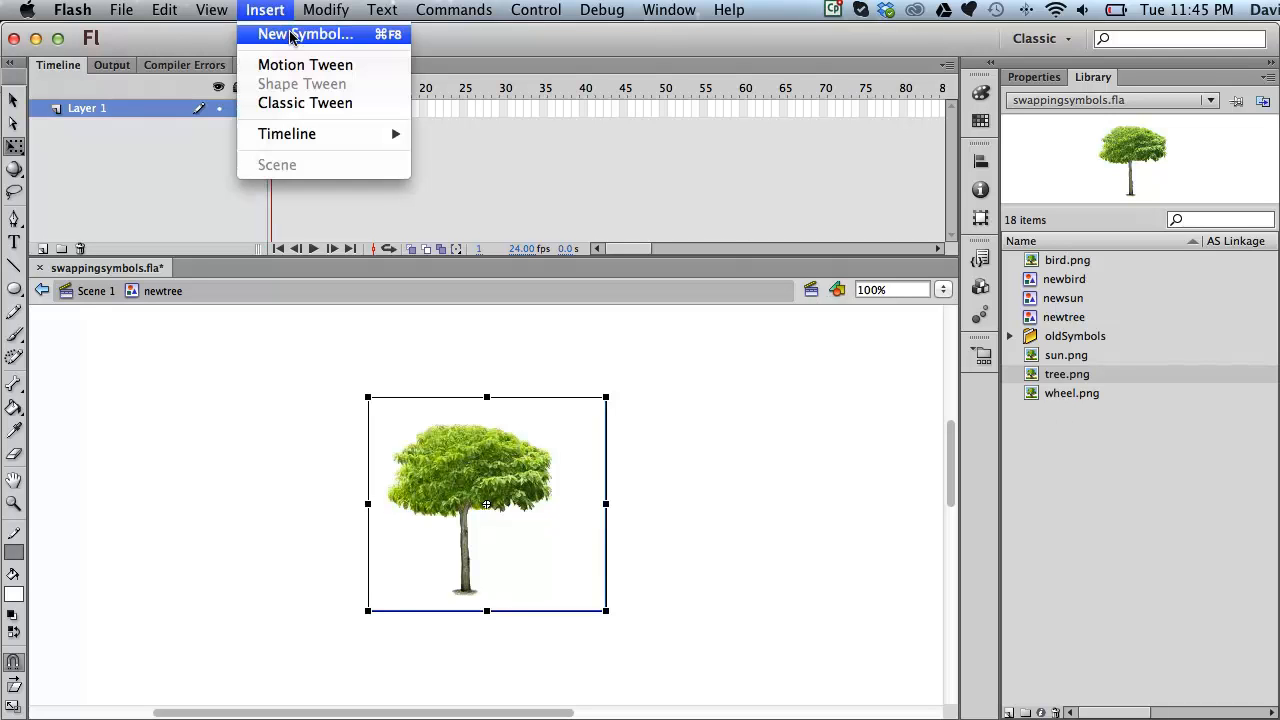
pyautogui.click(291, 36)
pyautogui.write('newWheel')
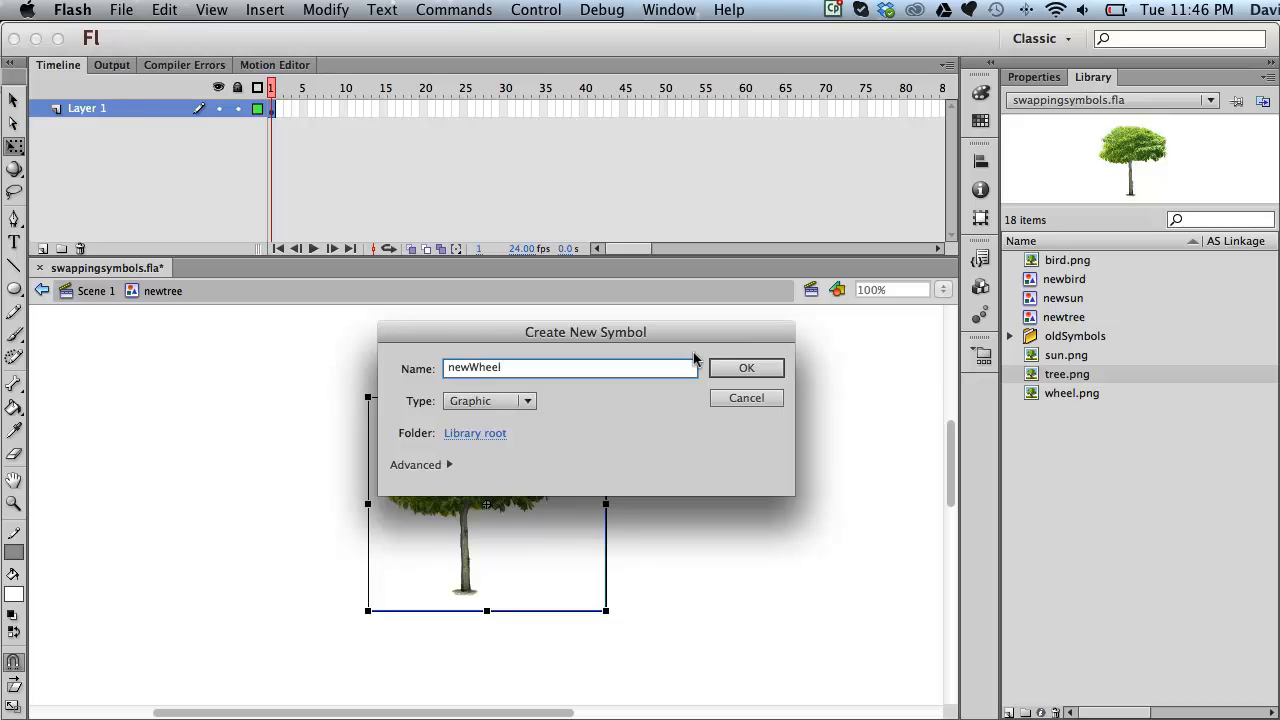
pyautogui.click(722, 367)
pyautogui.moveTo(1030, 414); pyautogui.dragTo(485, 504)
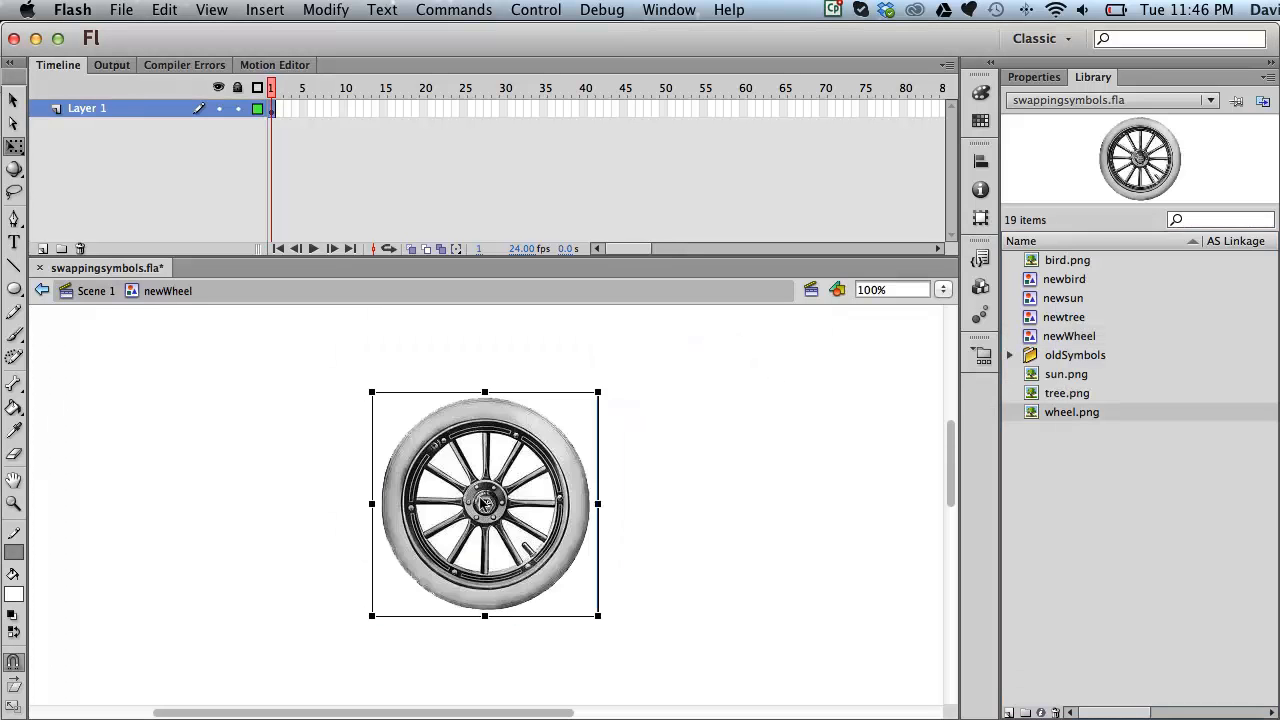
pyautogui.click(1203, 468)
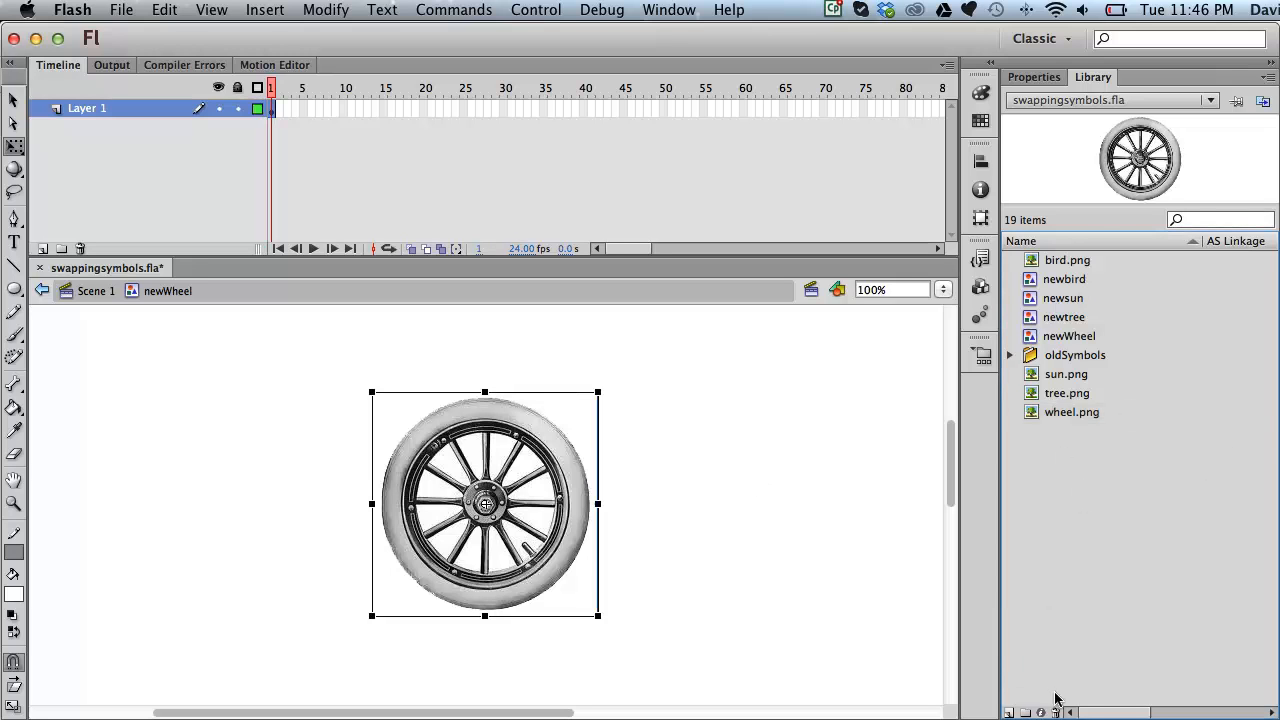
# Step: Create a new library folder named images
pyautogui.click(1023, 712)
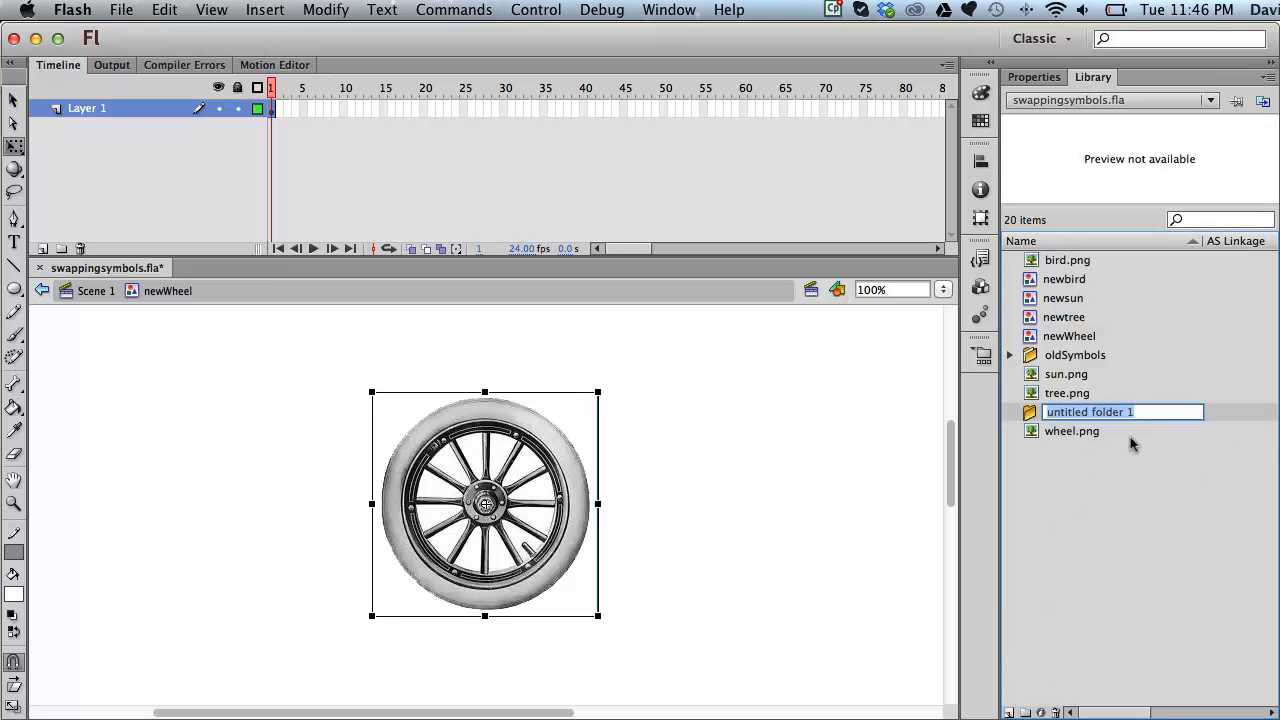
pyautogui.write('imGES')
pyautogui.press('BackSpace')
pyautogui.press('BackSpace')
pyautogui.press('BackSpace')
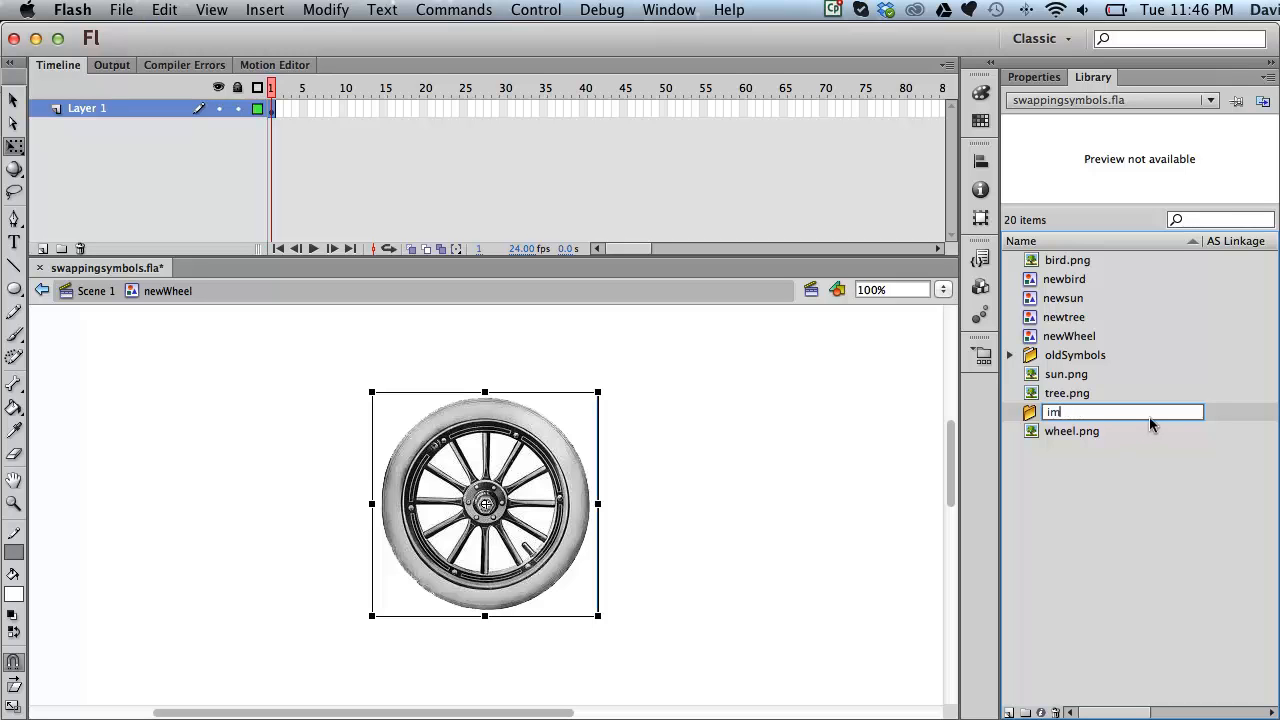
pyautogui.write('ages')
pyautogui.click(1050, 261)
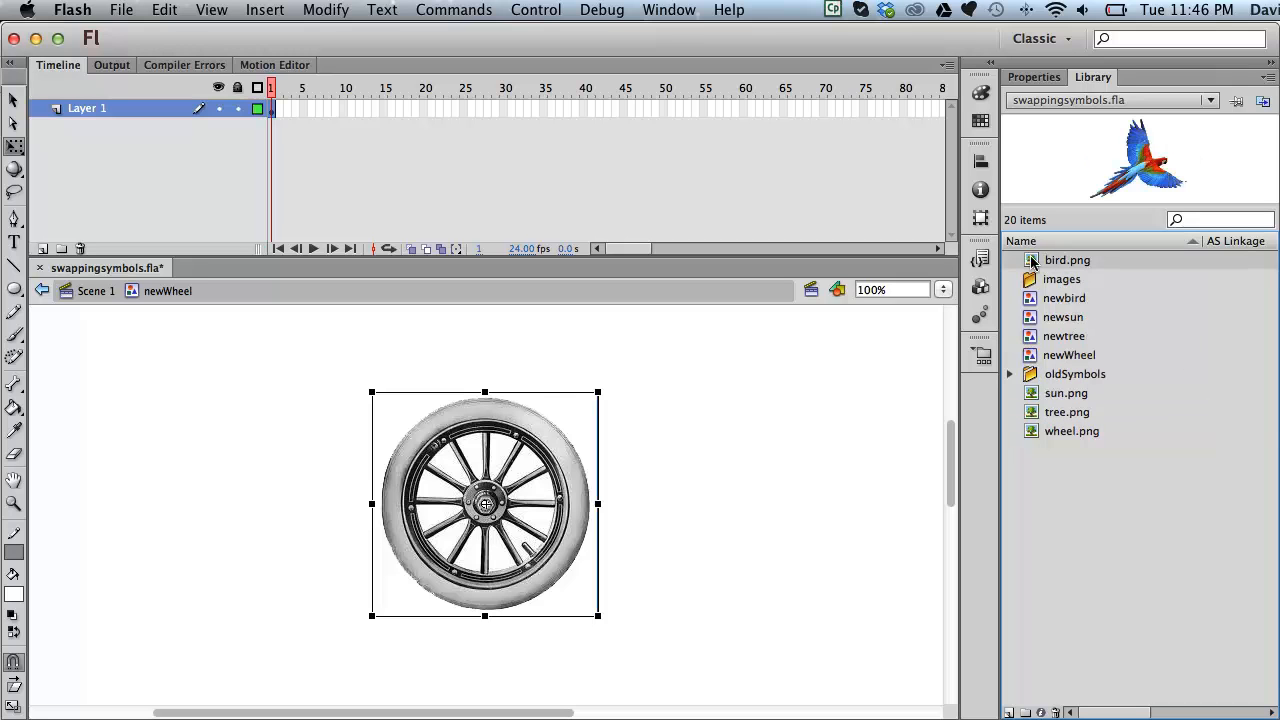
# Step: Move bird, sun, tree and wheel PNGs into the images folder, then return to Scene 1
pyautogui.moveTo(1031, 261); pyautogui.dragTo(1031, 279)
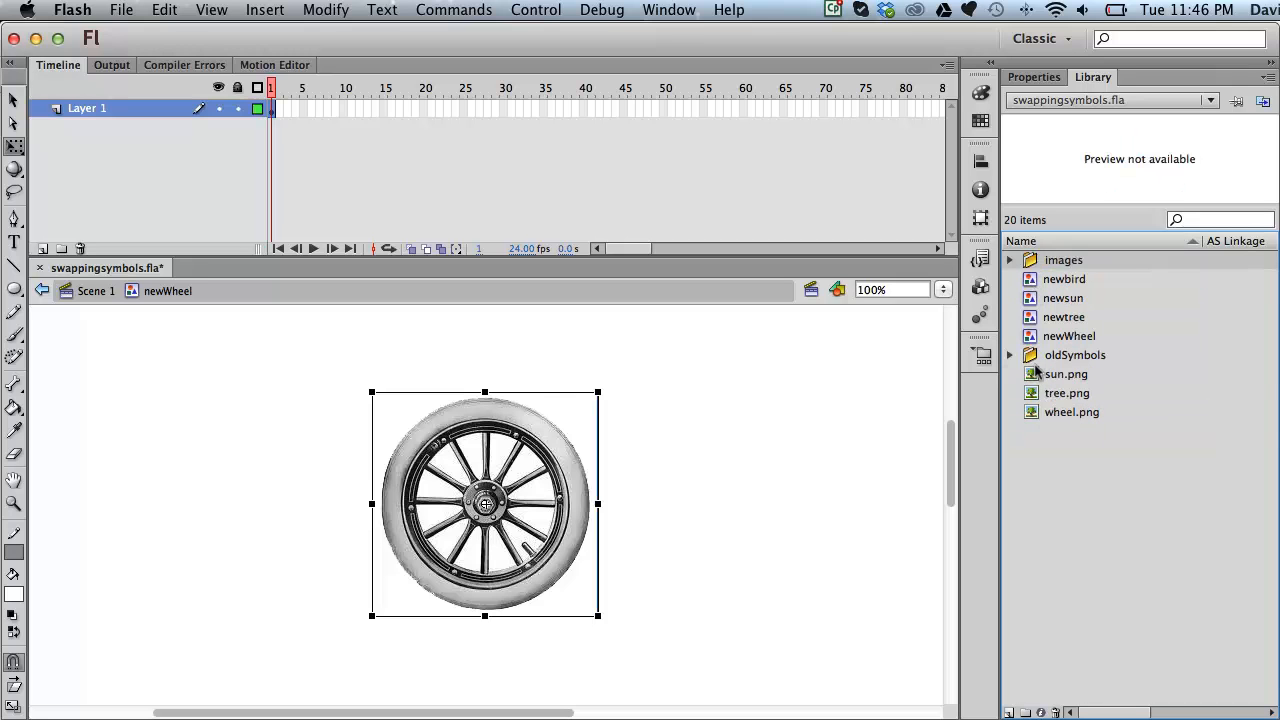
pyautogui.click(1038, 374)
pyautogui.keyDown('shift'); pyautogui.click(1050, 412); pyautogui.keyUp('shift')
pyautogui.moveTo(1050, 374); pyautogui.dragTo(1038, 264)
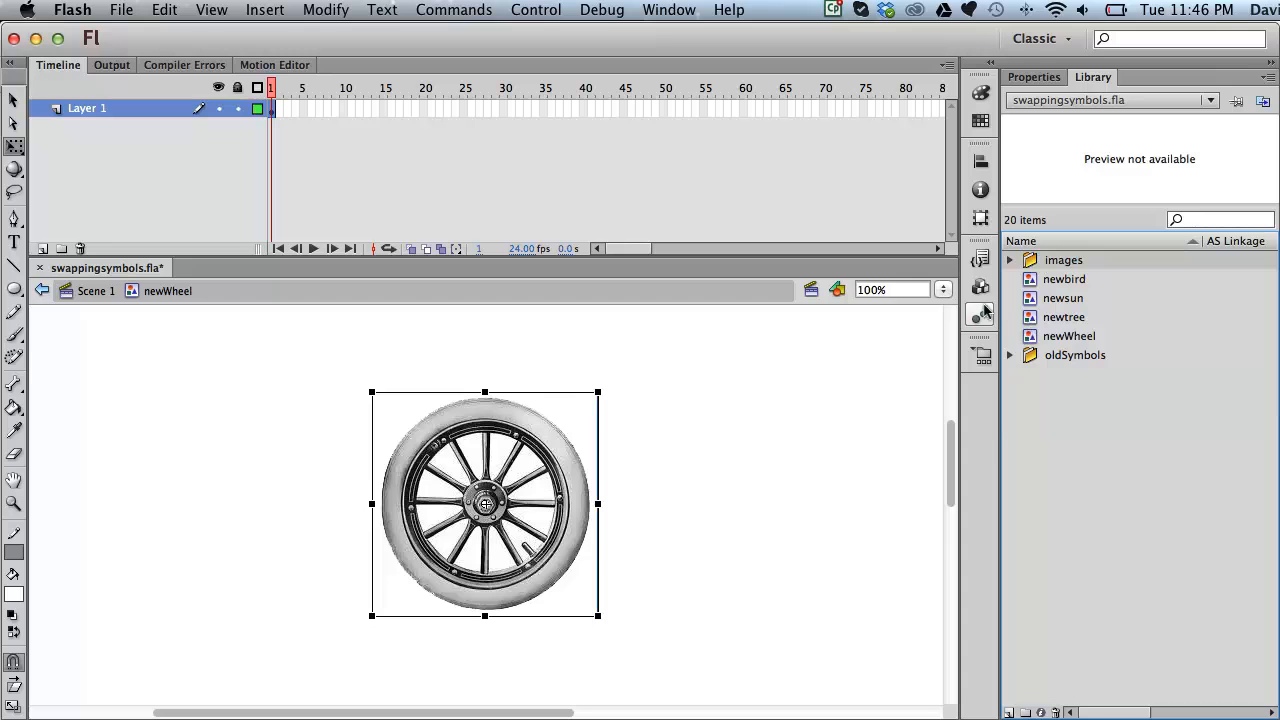
pyautogui.click(85, 291)
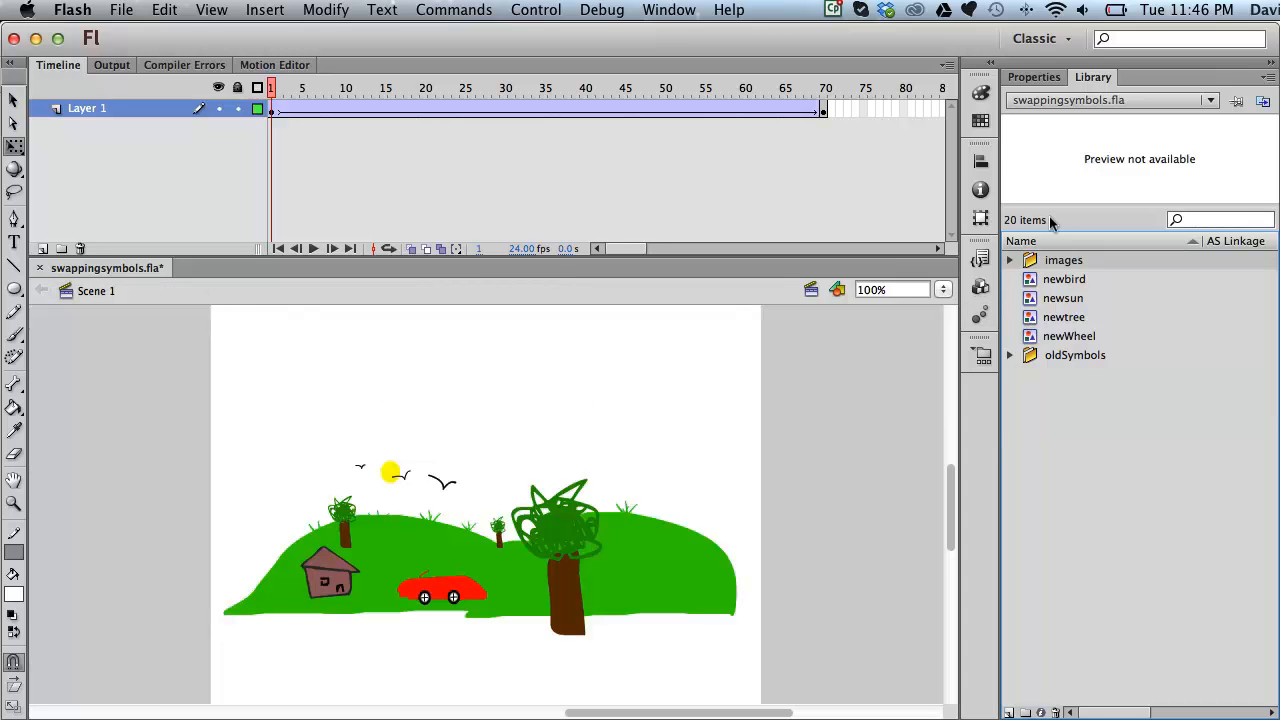
# Step: Open the camera symbol from oldSymbols for editing and zoom the stage to 50%
pyautogui.click(1008, 355)
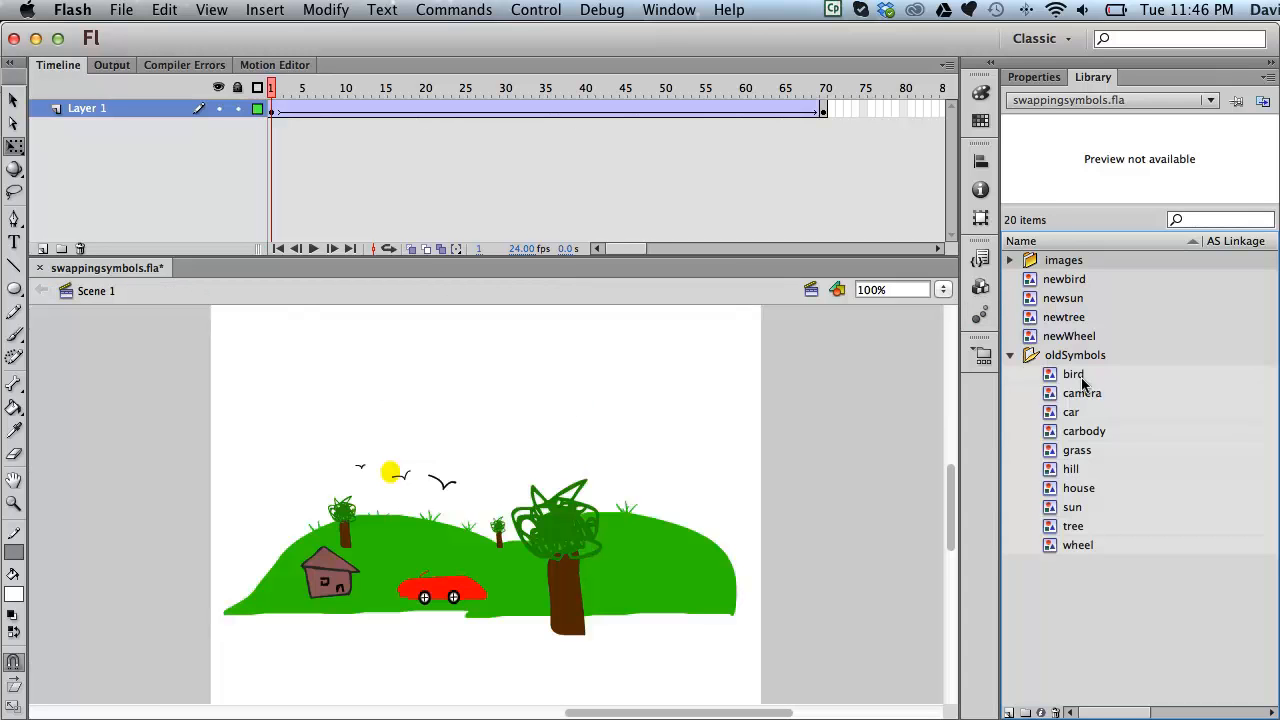
pyautogui.doubleClick(1048, 390)
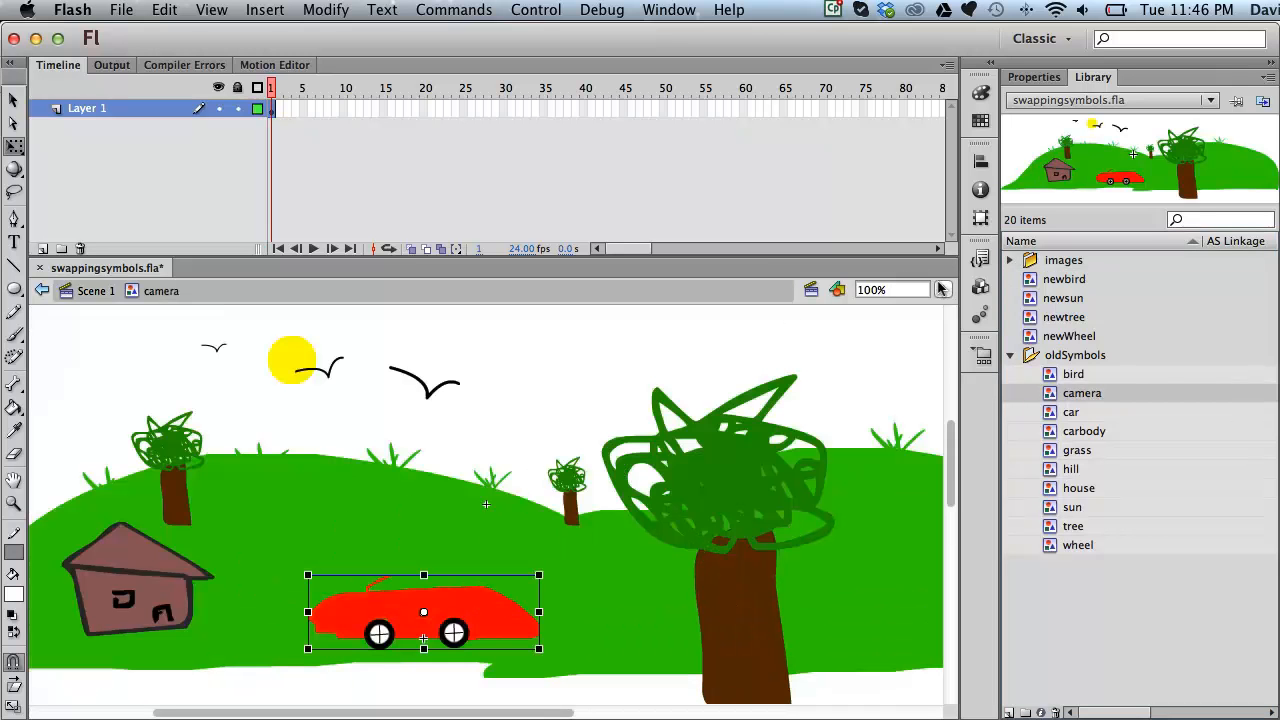
pyautogui.click(940, 289)
pyautogui.click(945, 277)
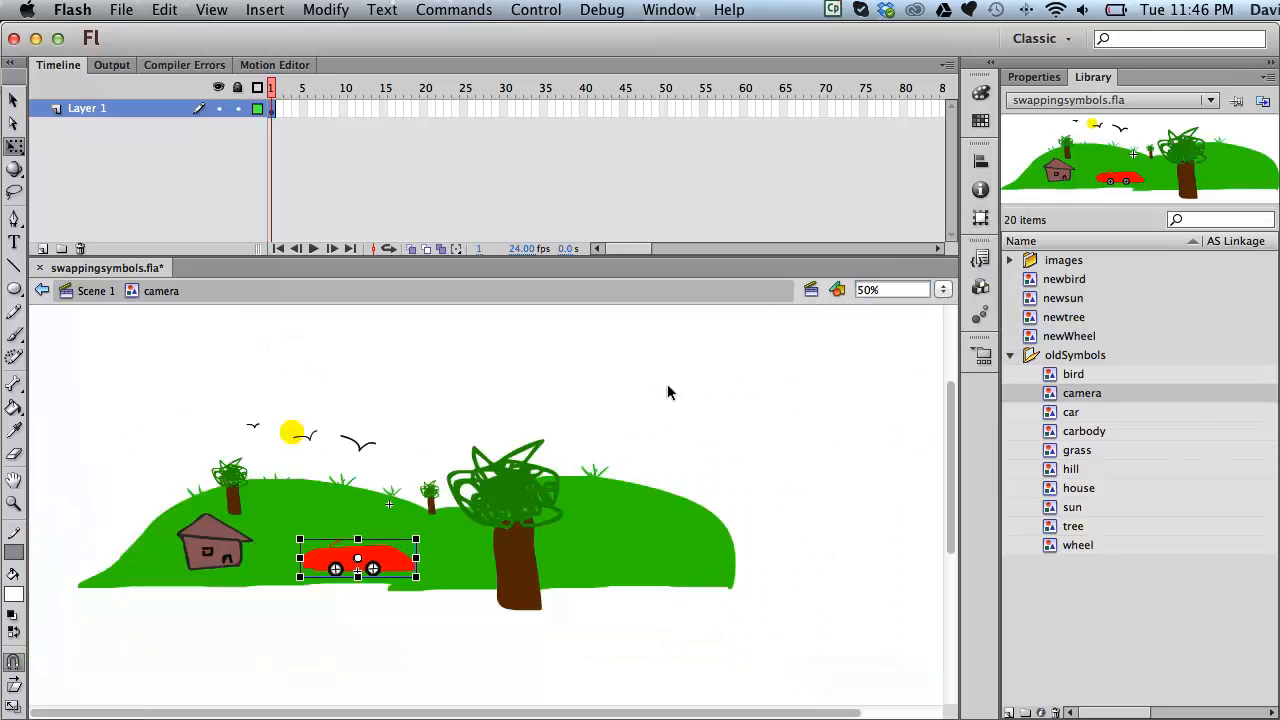
pyautogui.click(659, 394)
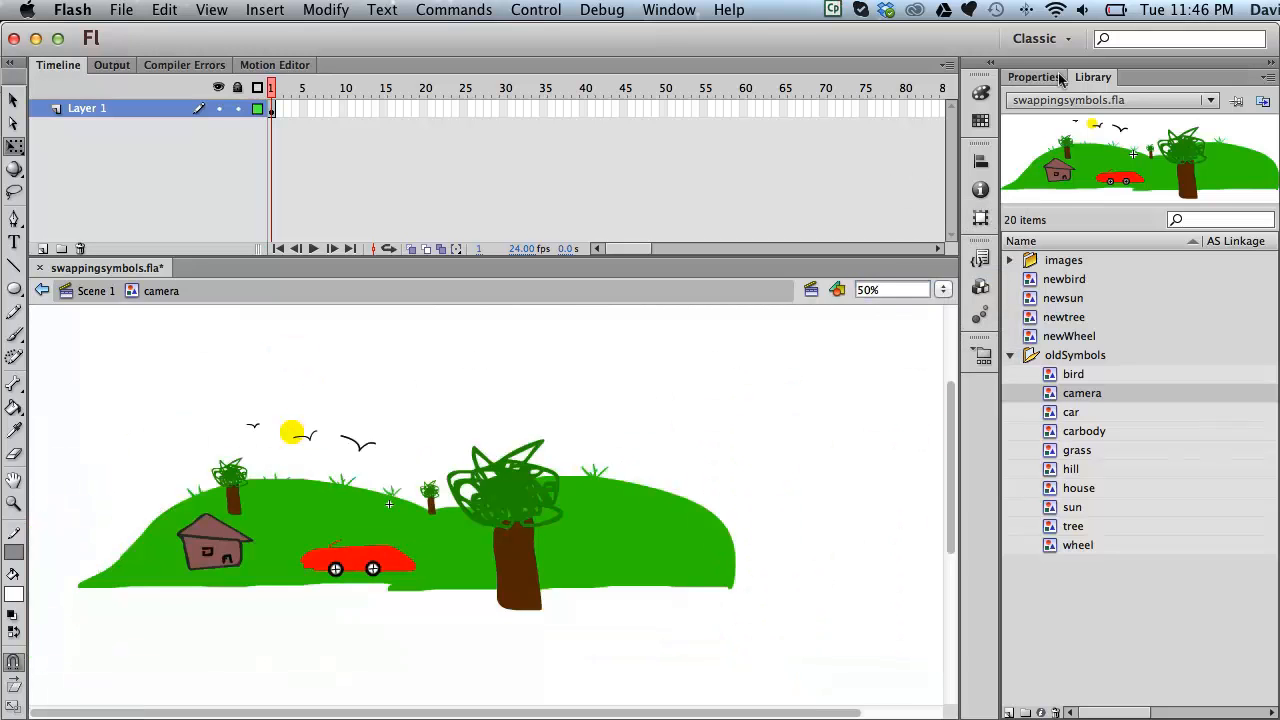
# Step: Inspect the tree, car, house, hill and sun instances in Properties to identify their symbols
pyautogui.click(1024, 78)
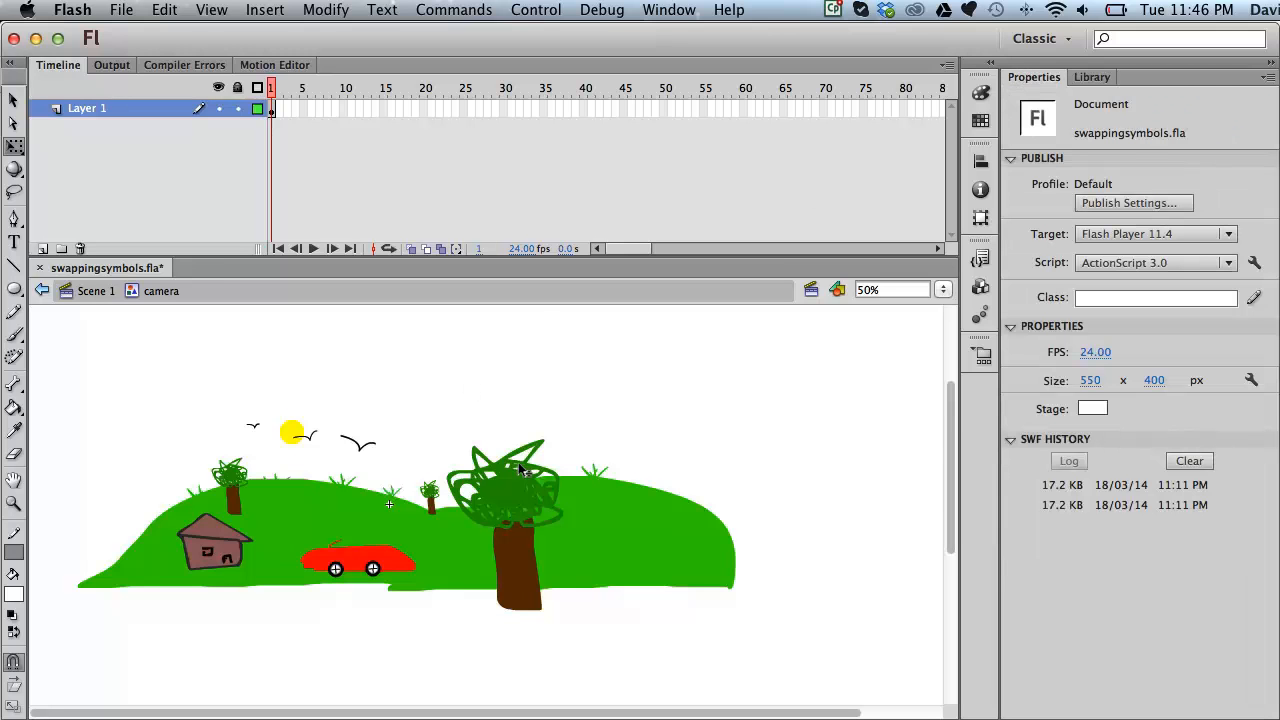
pyautogui.click(520, 469)
pyautogui.click(354, 563)
pyautogui.press('v')
pyautogui.click(200, 538)
pyautogui.click(271, 507)
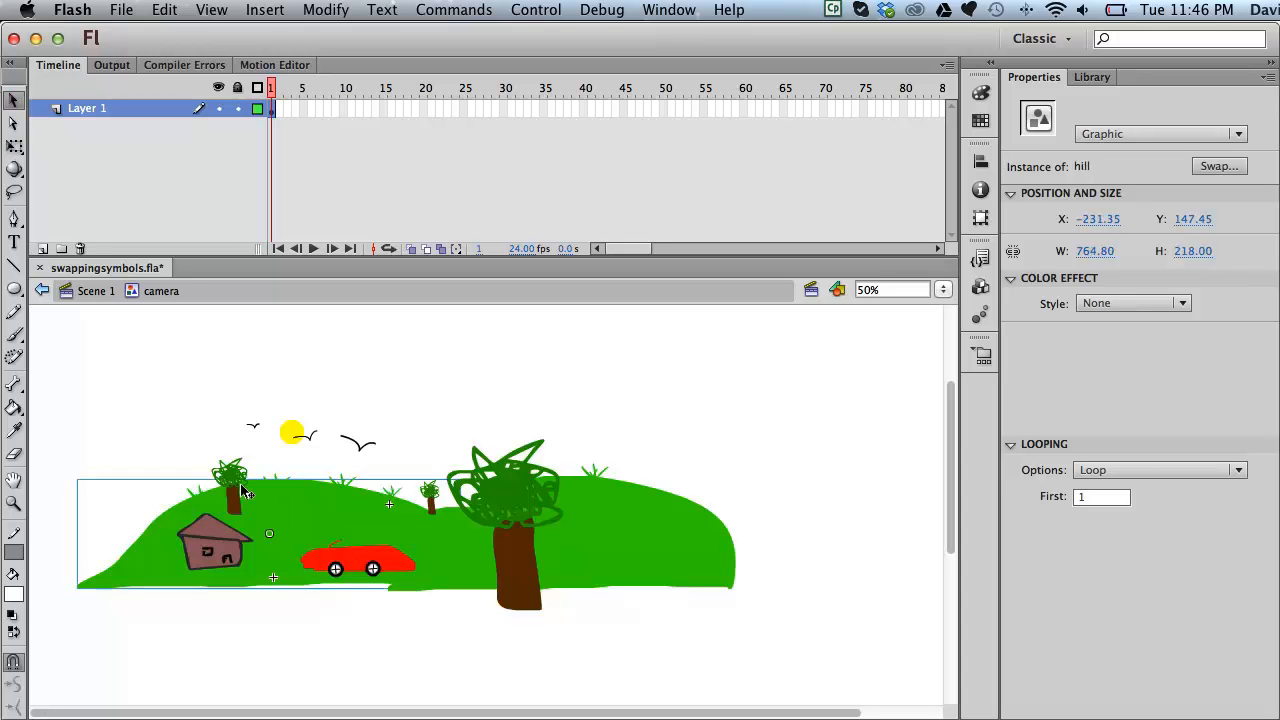
pyautogui.click(233, 495)
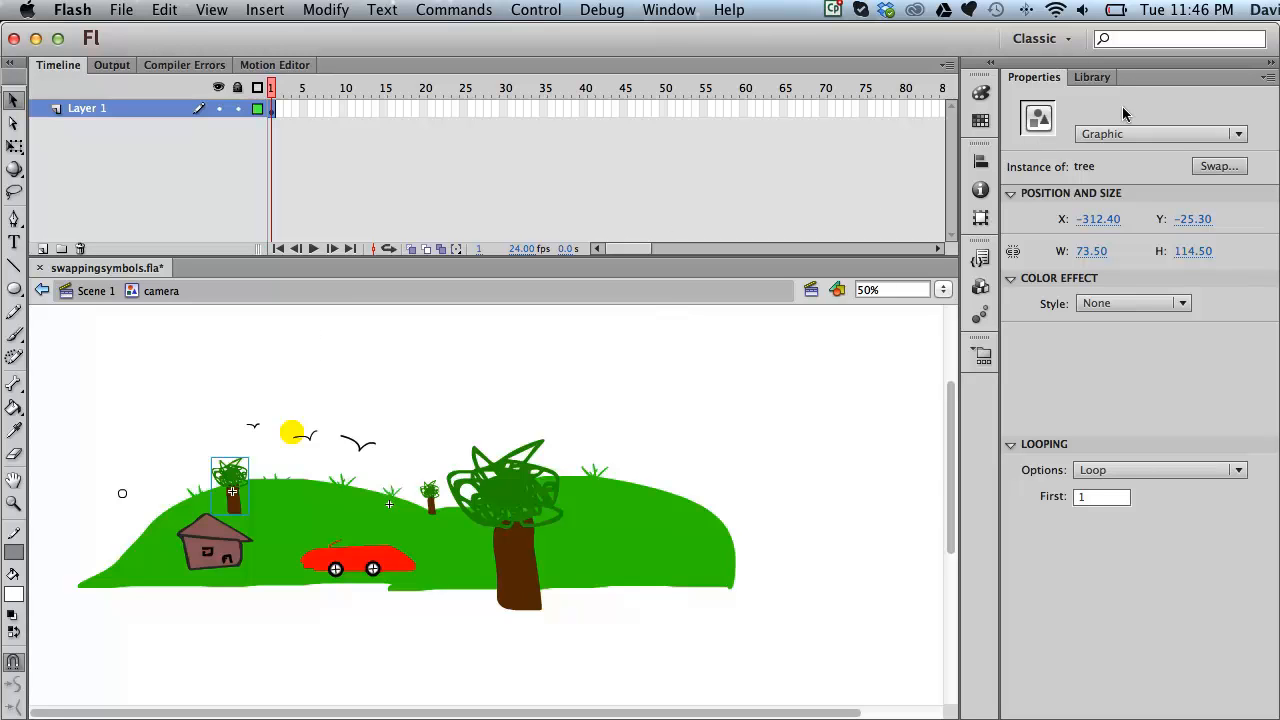
pyautogui.click(374, 565)
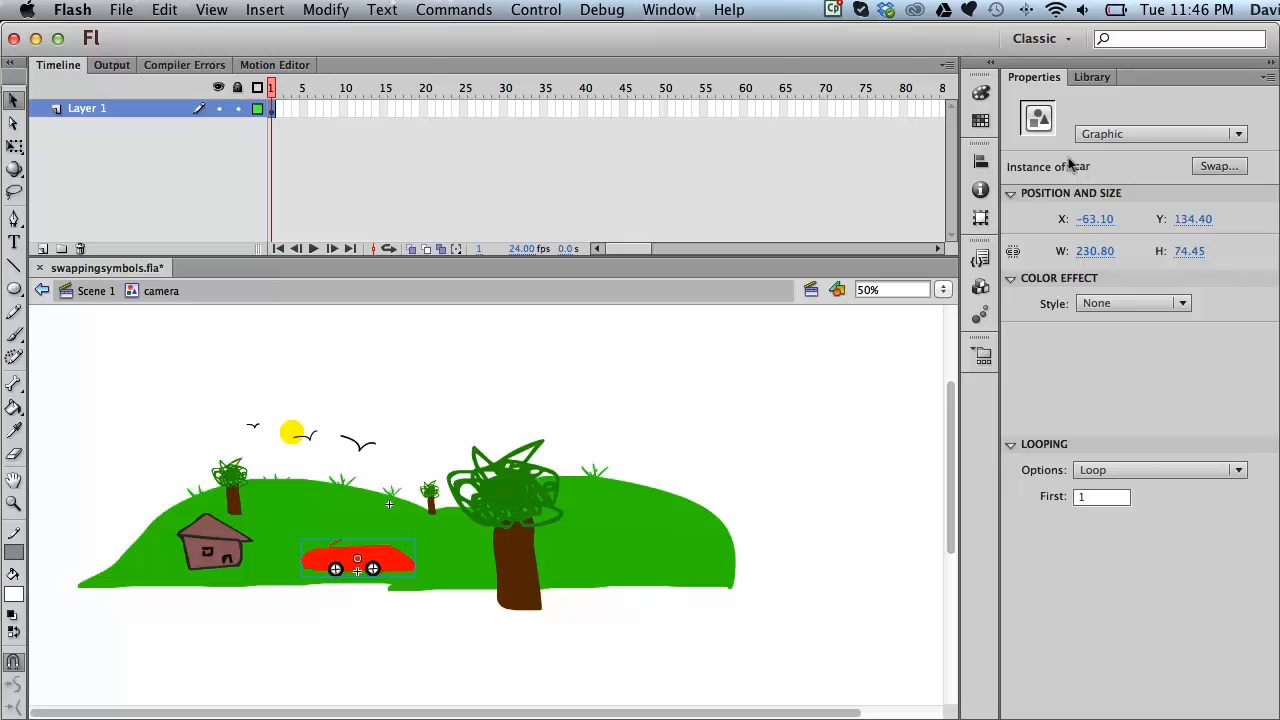
pyautogui.click(205, 553)
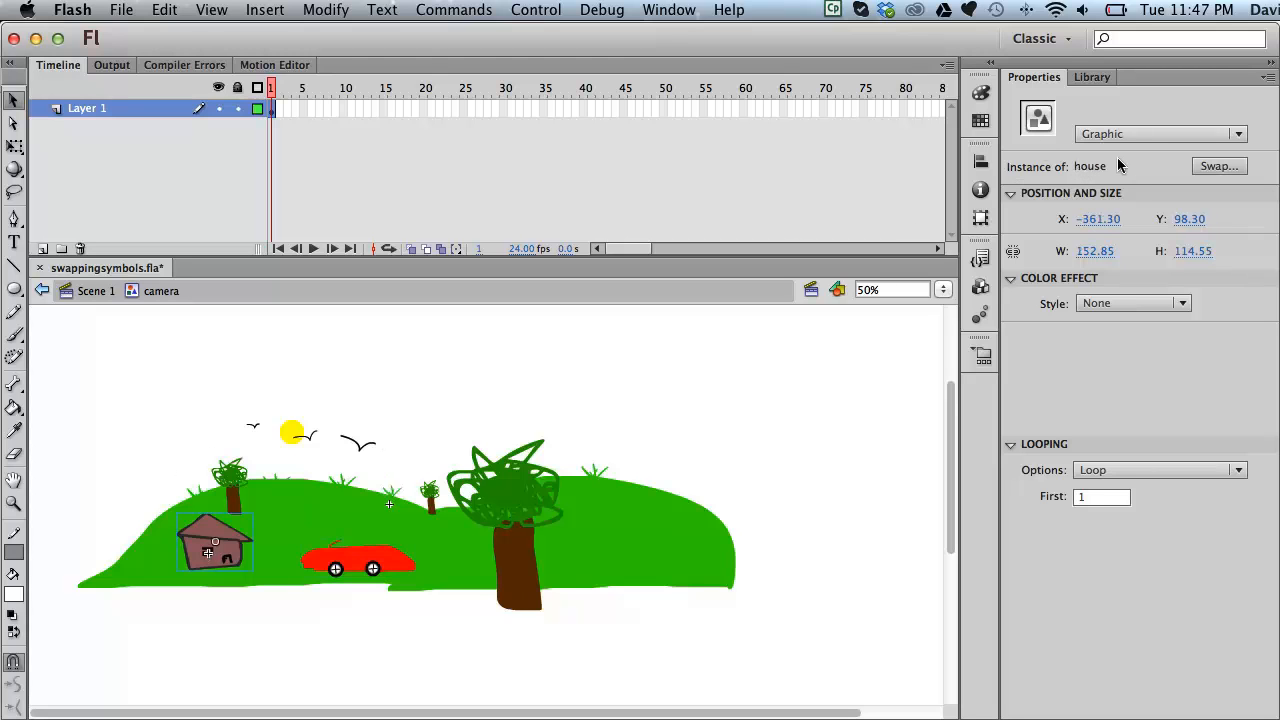
pyautogui.click(293, 433)
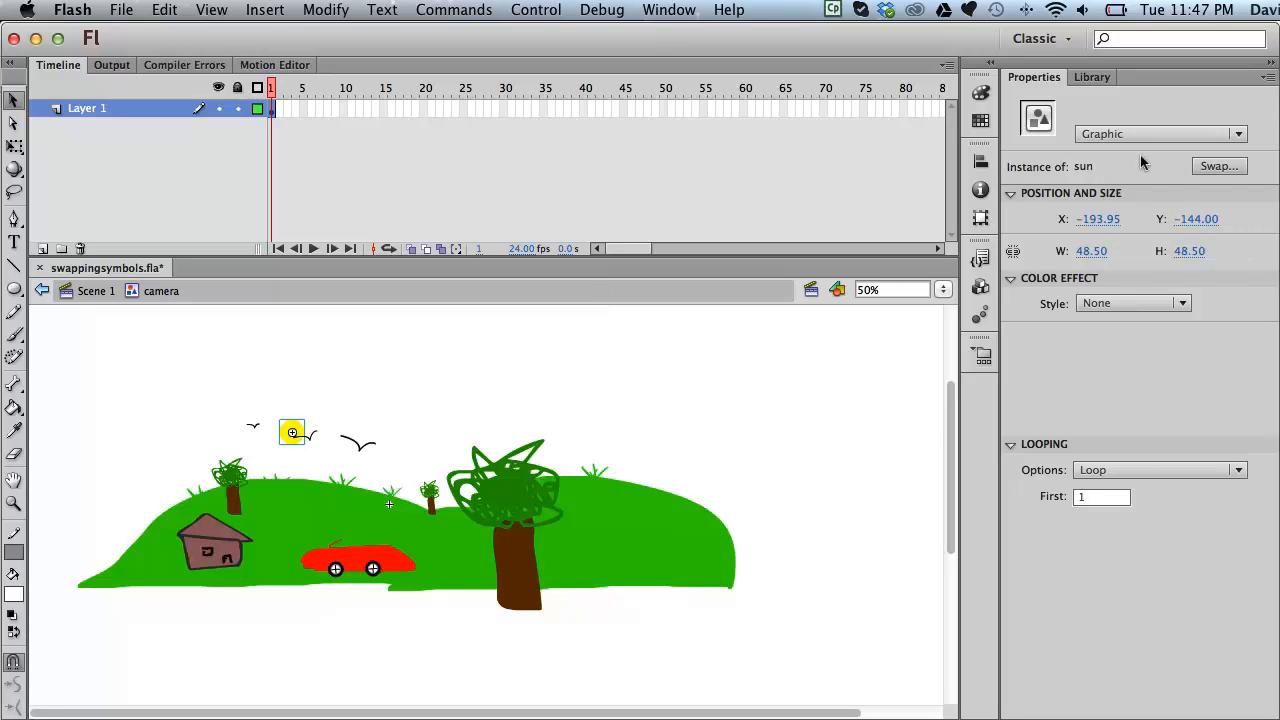
# Step: Swap the sun for the newsun symbol and shrink it to about 115 pixels wide
pyautogui.click(1216, 167)
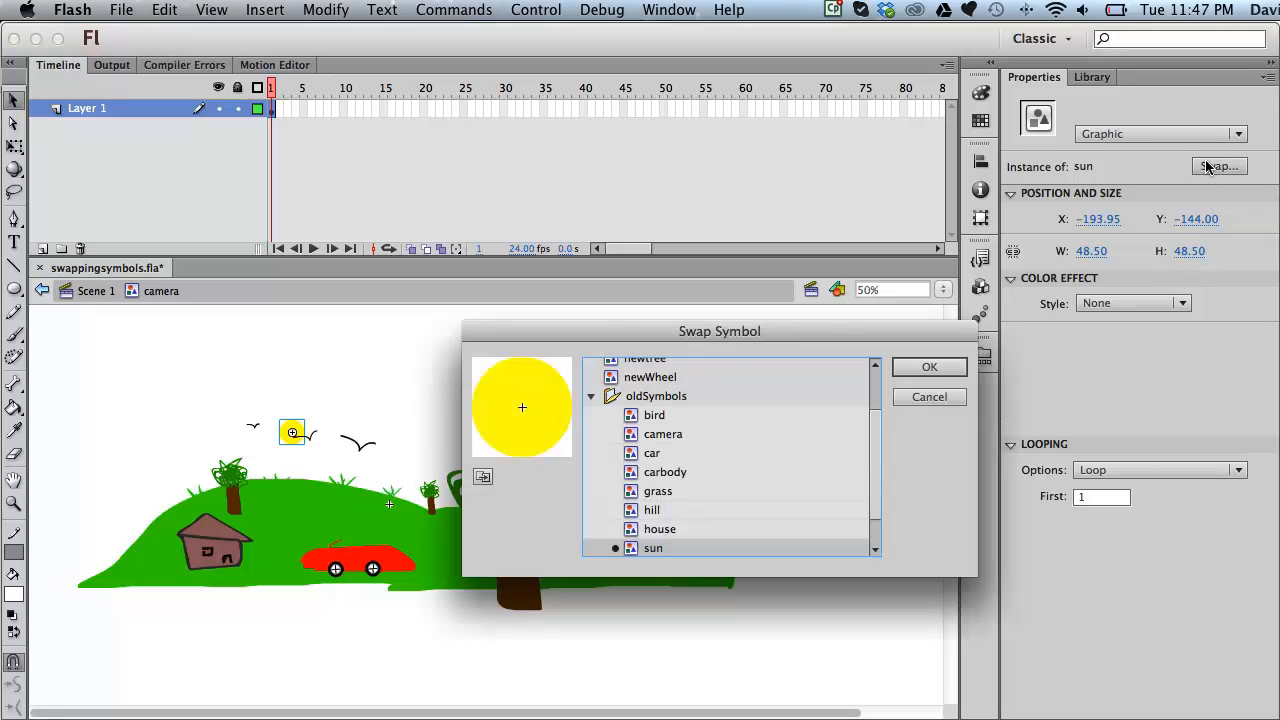
pyautogui.scroll(3, 612, 408)
pyautogui.doubleClick(606, 405)
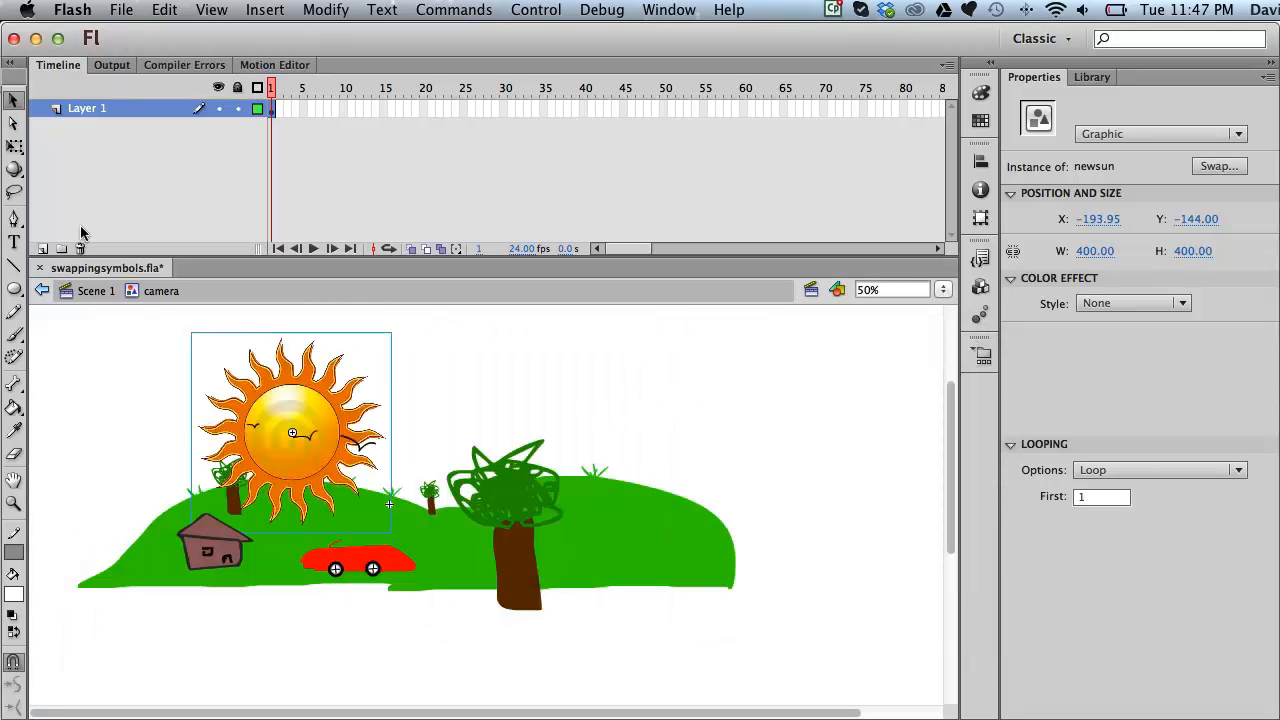
pyautogui.click(14, 146)
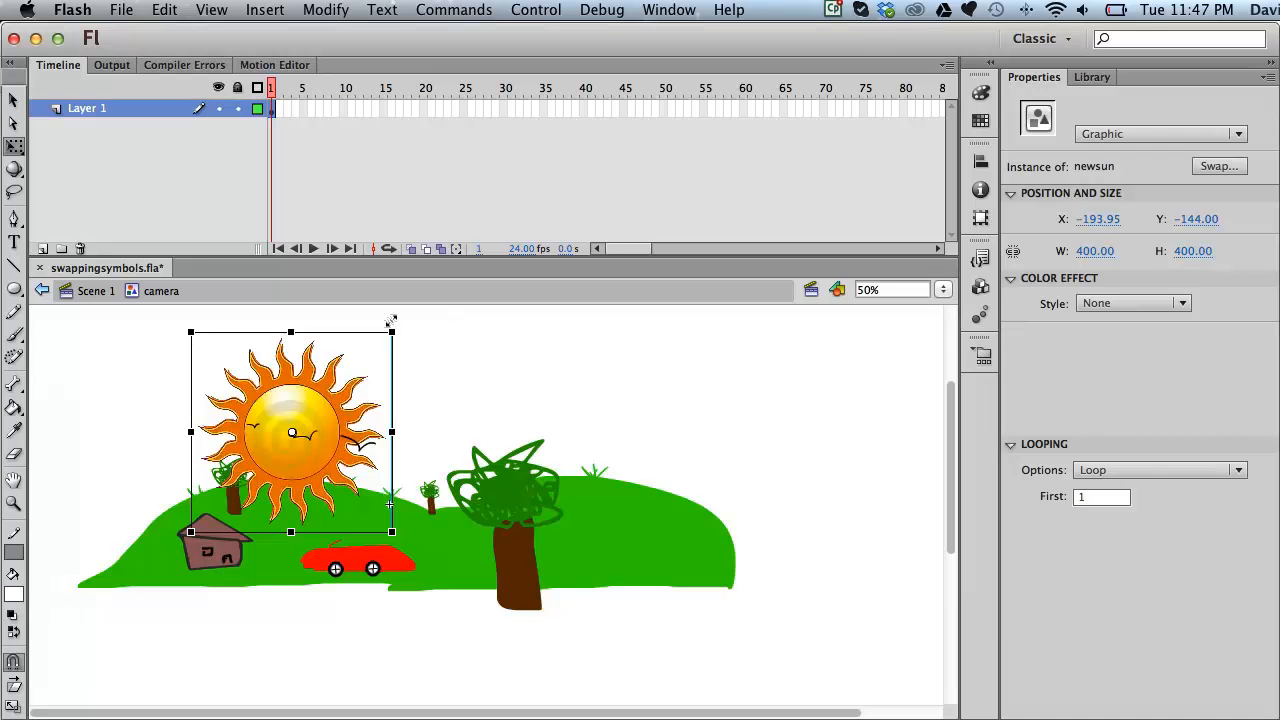
pyautogui.moveTo(388, 322); pyautogui.dragTo(314, 363)
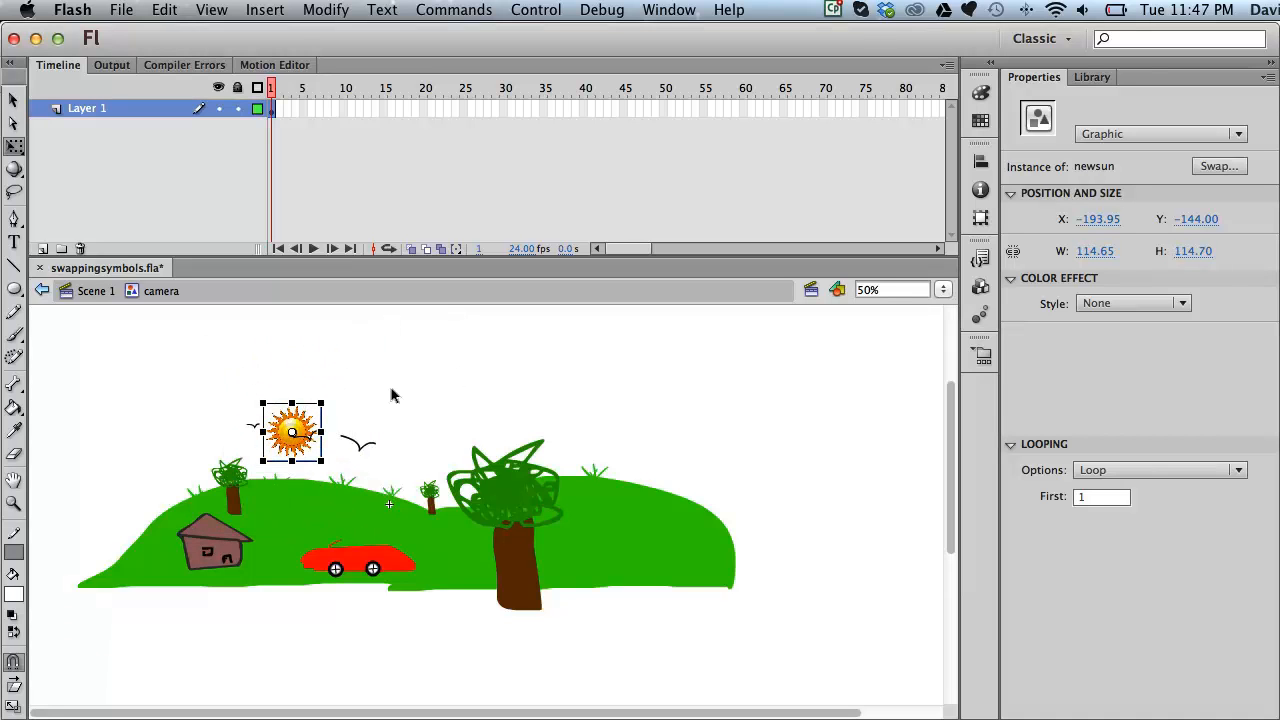
# Step: Swap a bird for newbird and shrink the two parrots to about 120 and 100 pixels wide
pyautogui.click(309, 441)
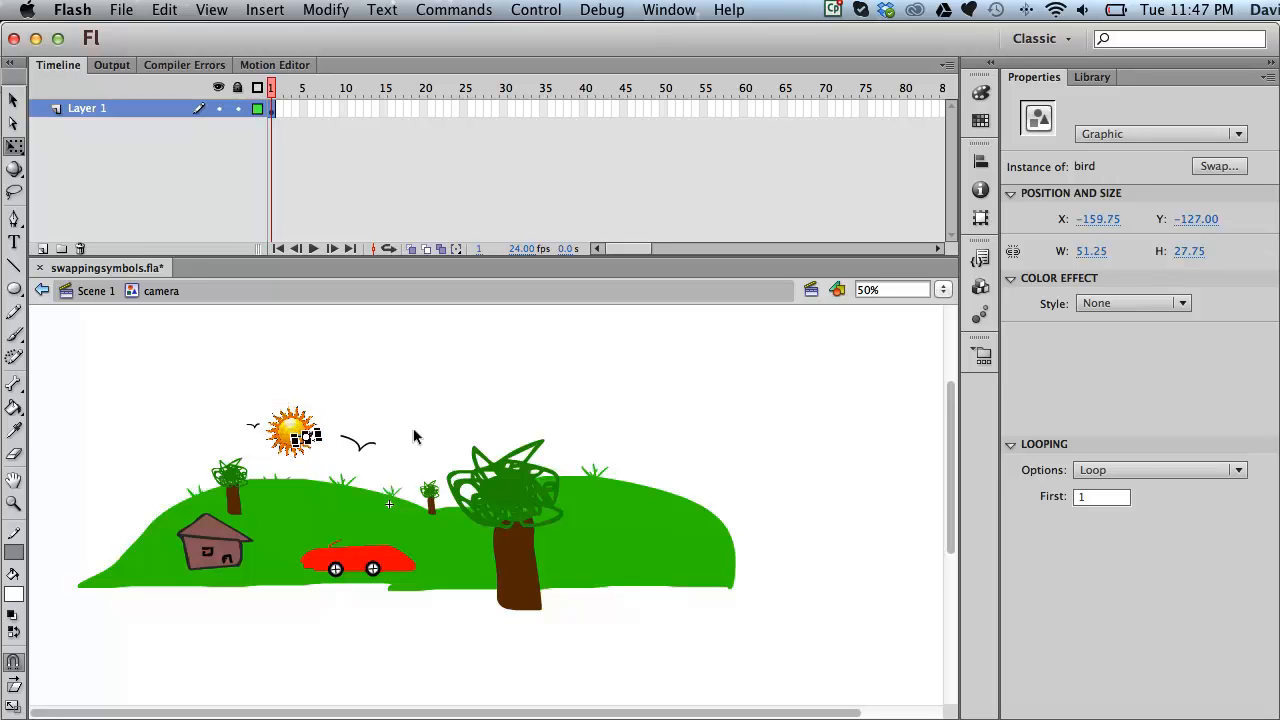
pyautogui.click(1218, 166)
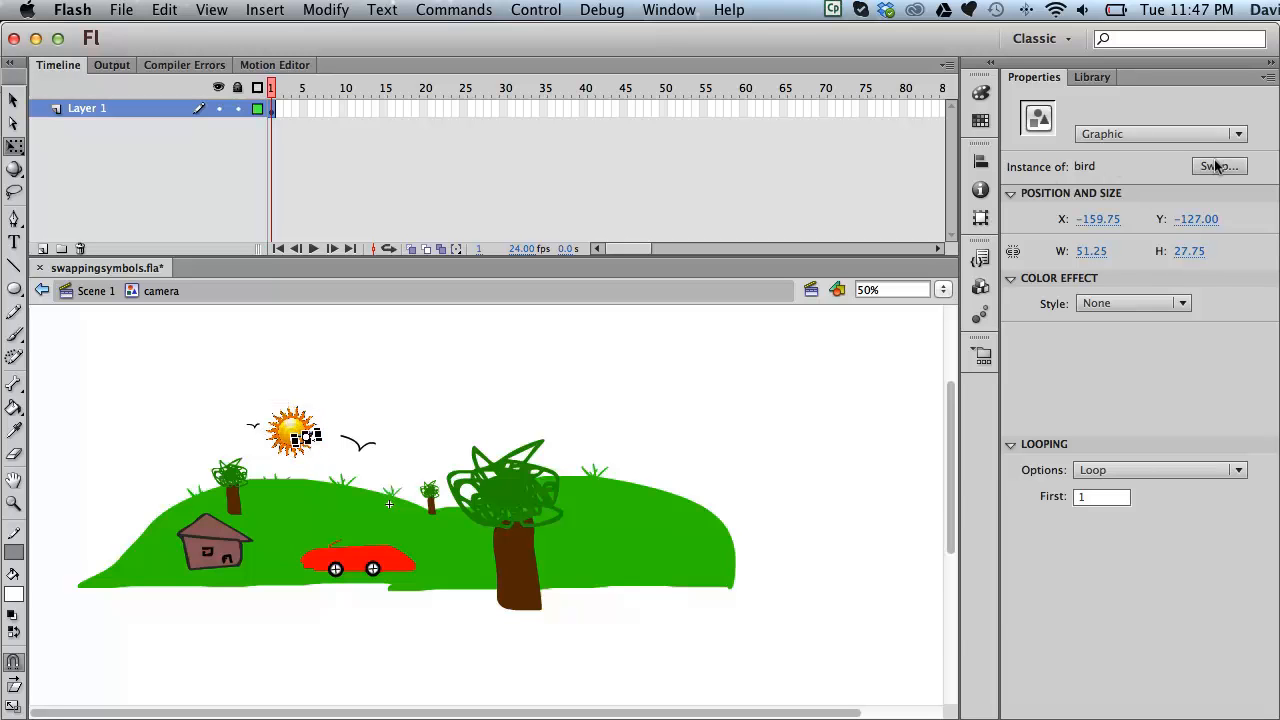
pyautogui.doubleClick(612, 386)
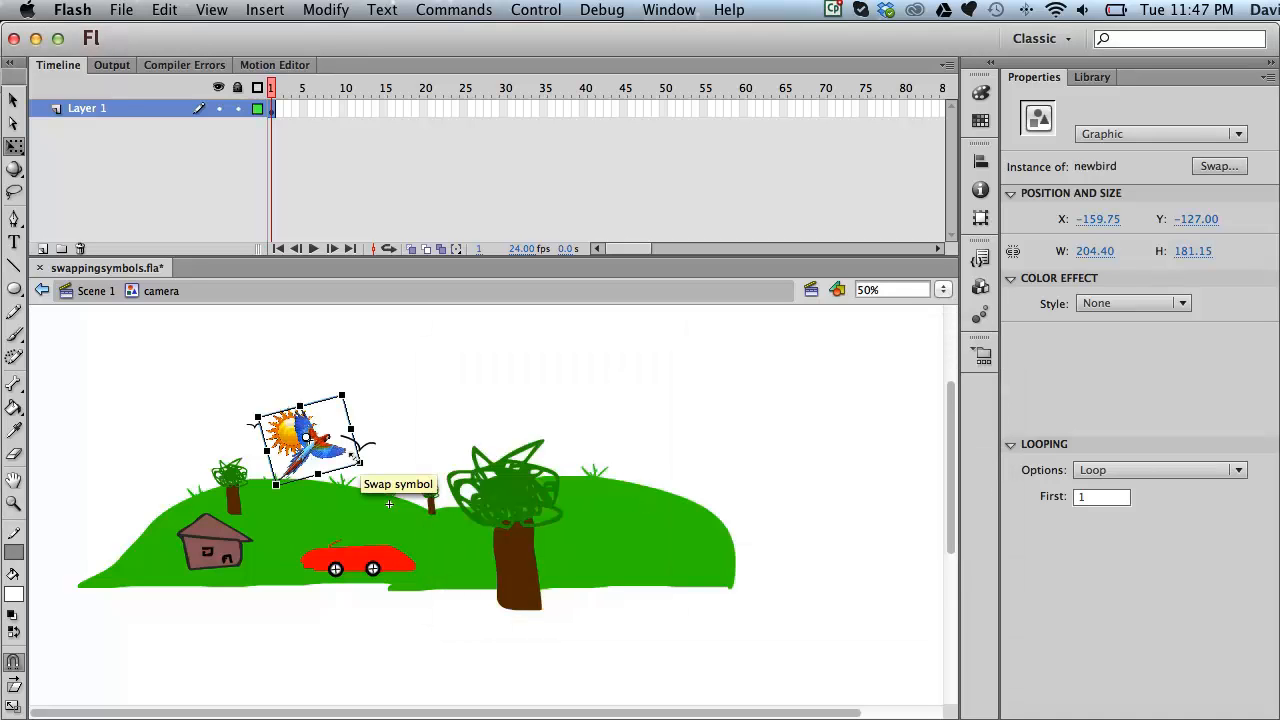
pyautogui.moveTo(350, 456); pyautogui.dragTo(337, 453)
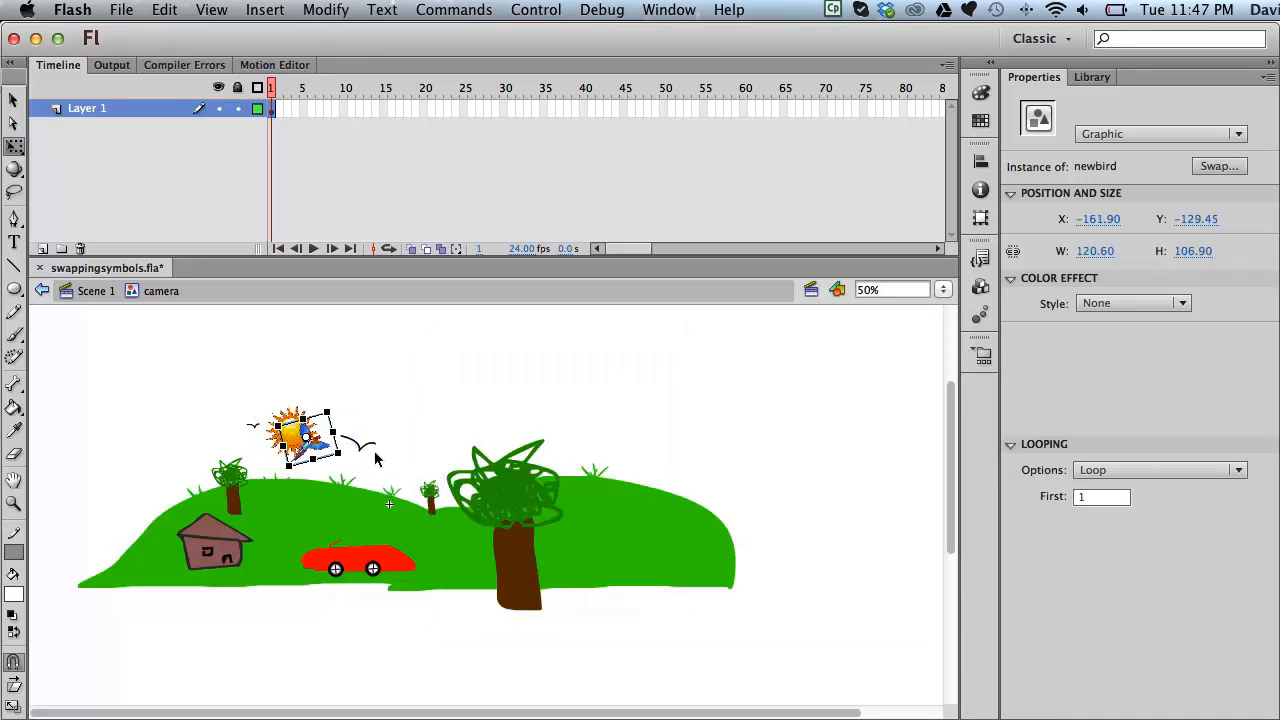
pyautogui.click(367, 447)
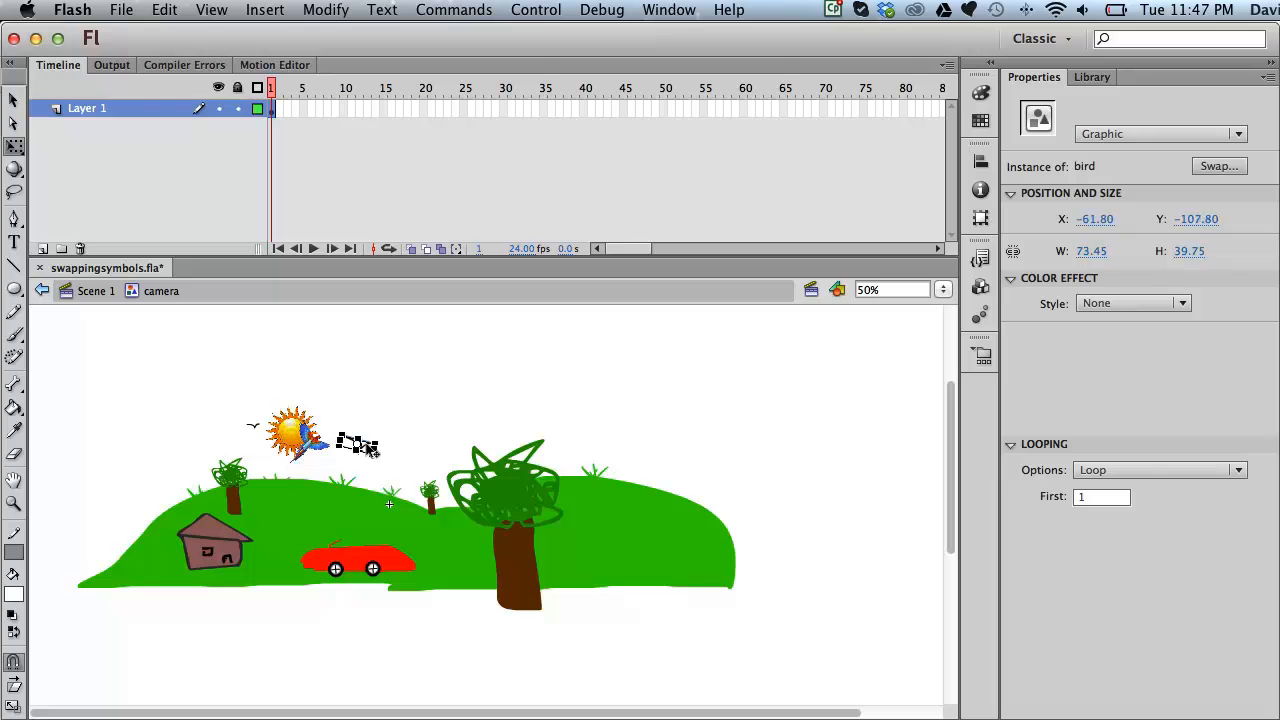
pyautogui.click(1204, 168)
pyautogui.press('Escape')
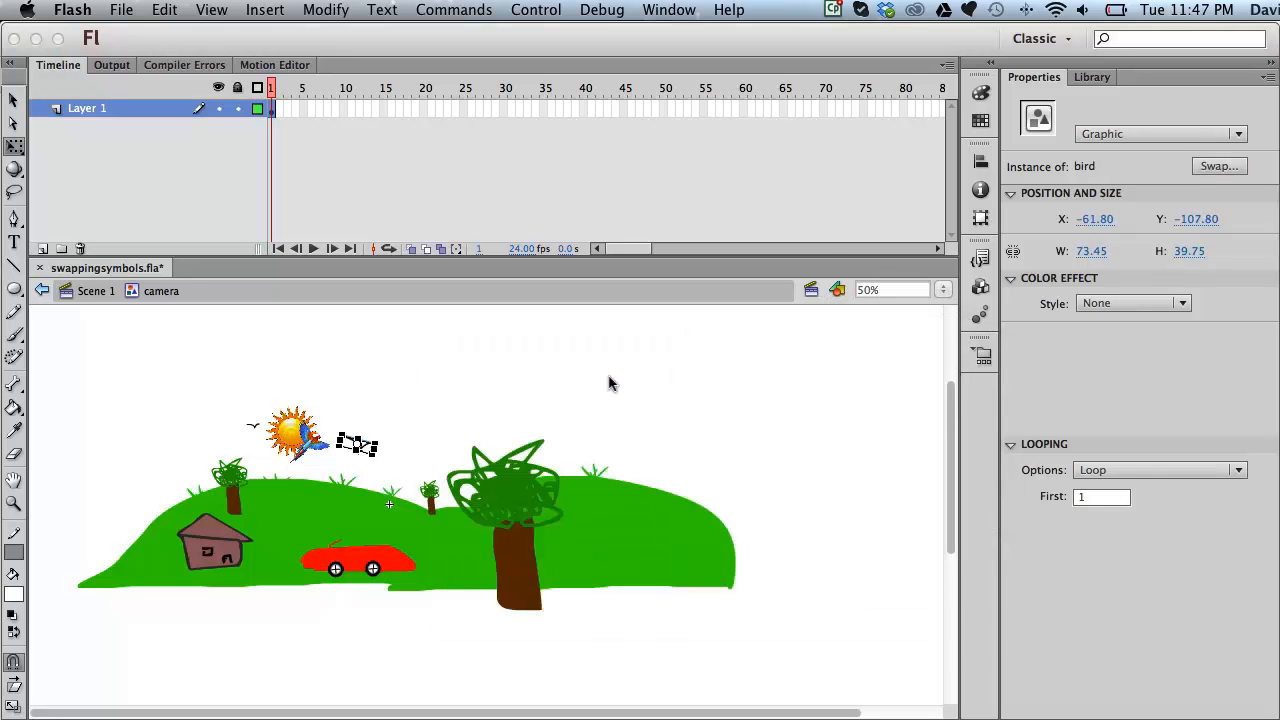
pyautogui.moveTo(428, 411); pyautogui.dragTo(378, 426)
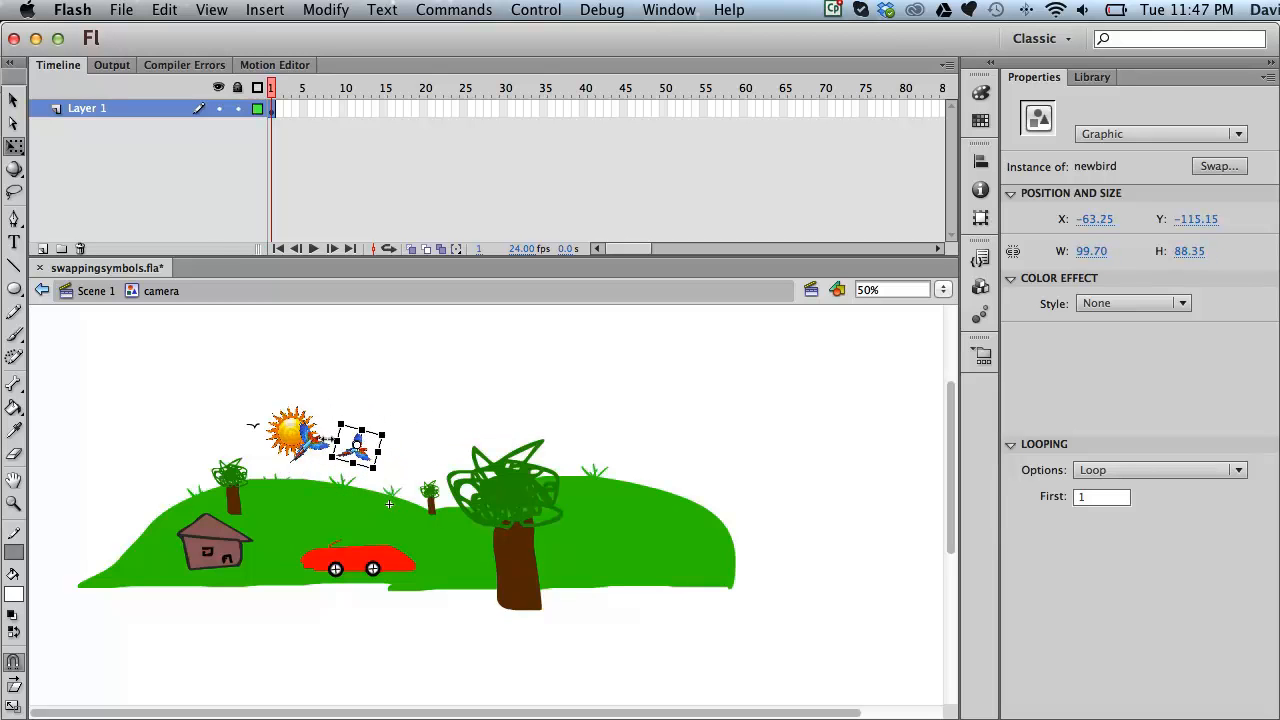
# Step: Swap the last hand-drawn bird for newbird and scale it to match the other parrots
pyautogui.click(253, 426)
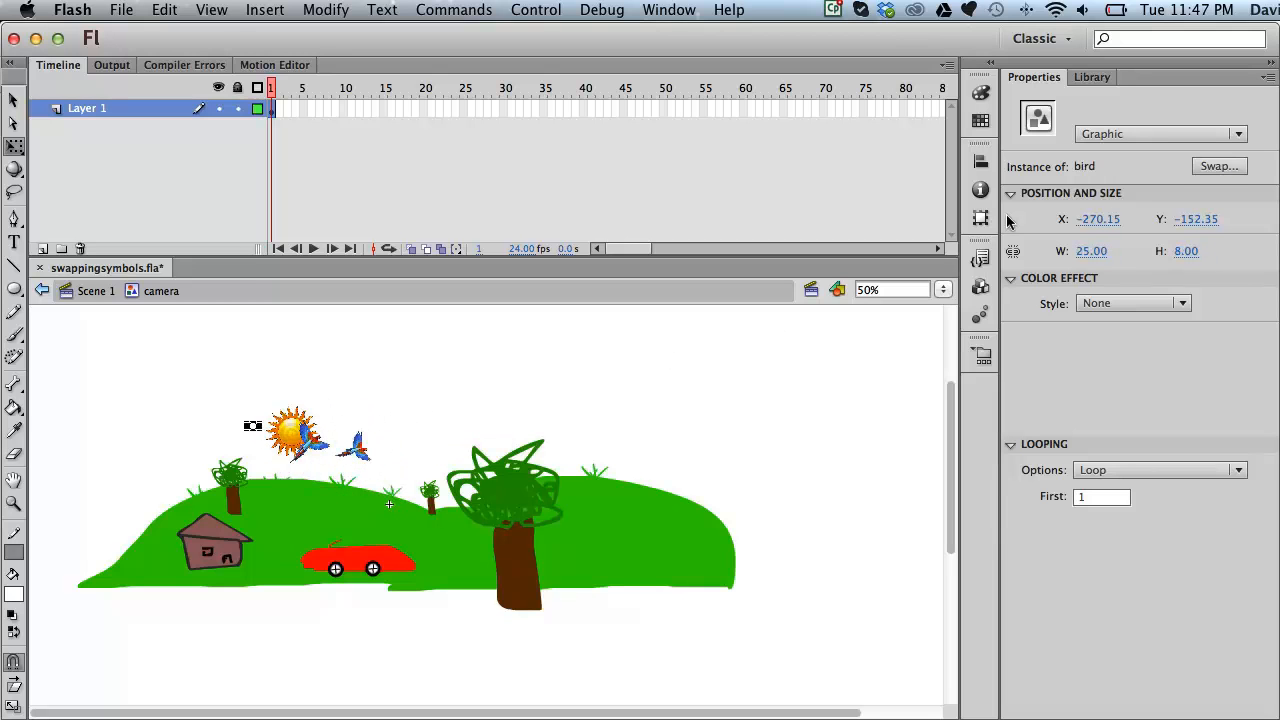
pyautogui.click(1210, 168)
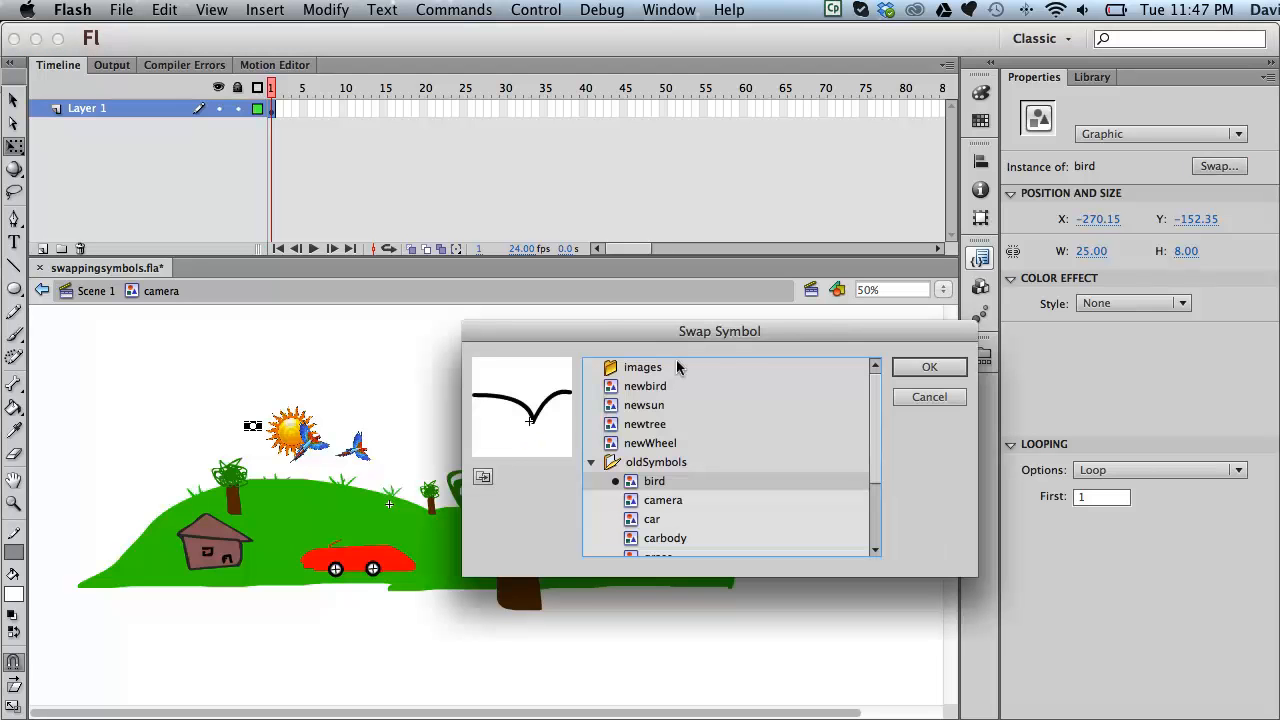
pyautogui.click(610, 384)
pyautogui.doubleClick(612, 385)
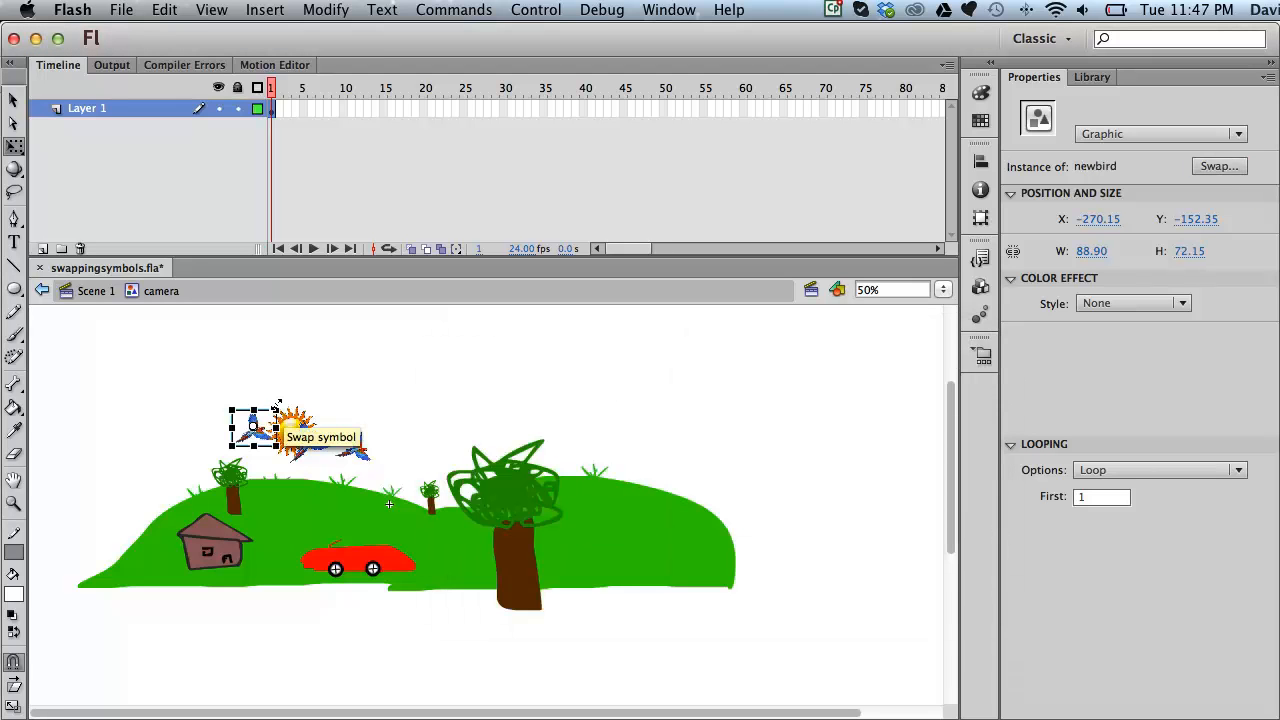
pyautogui.moveTo(271, 403); pyautogui.dragTo(266, 406)
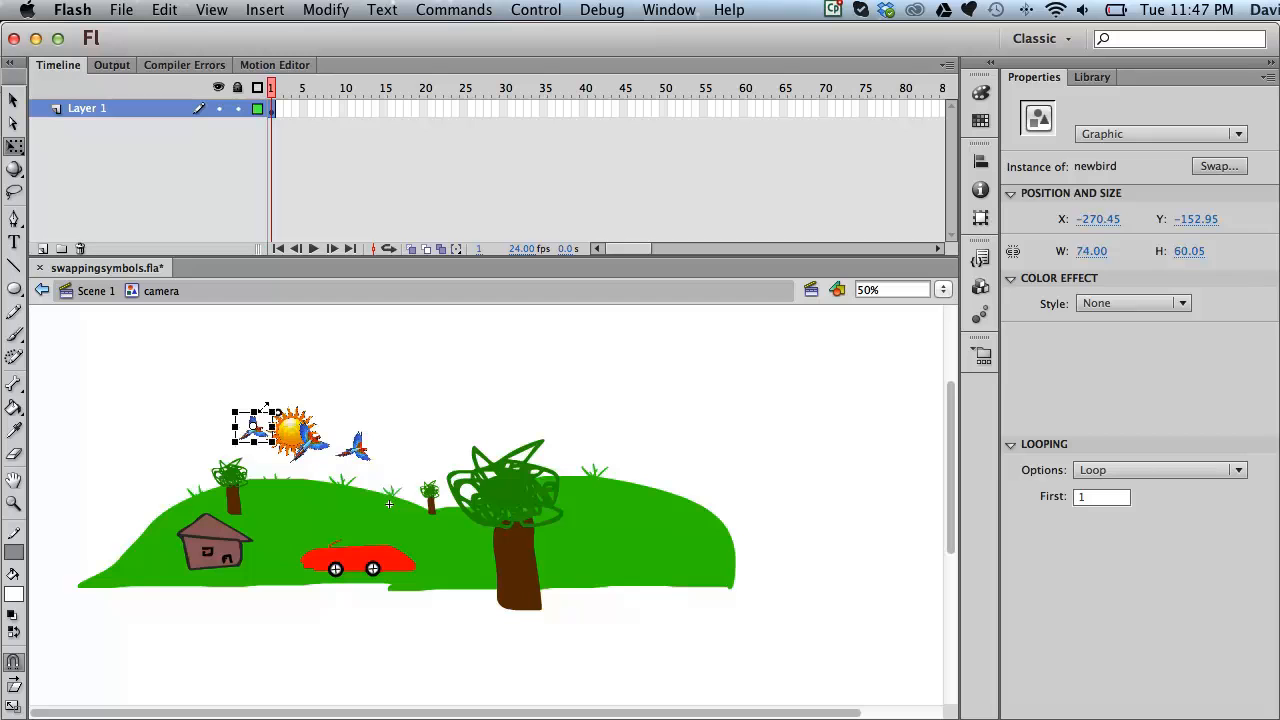
pyautogui.click(369, 374)
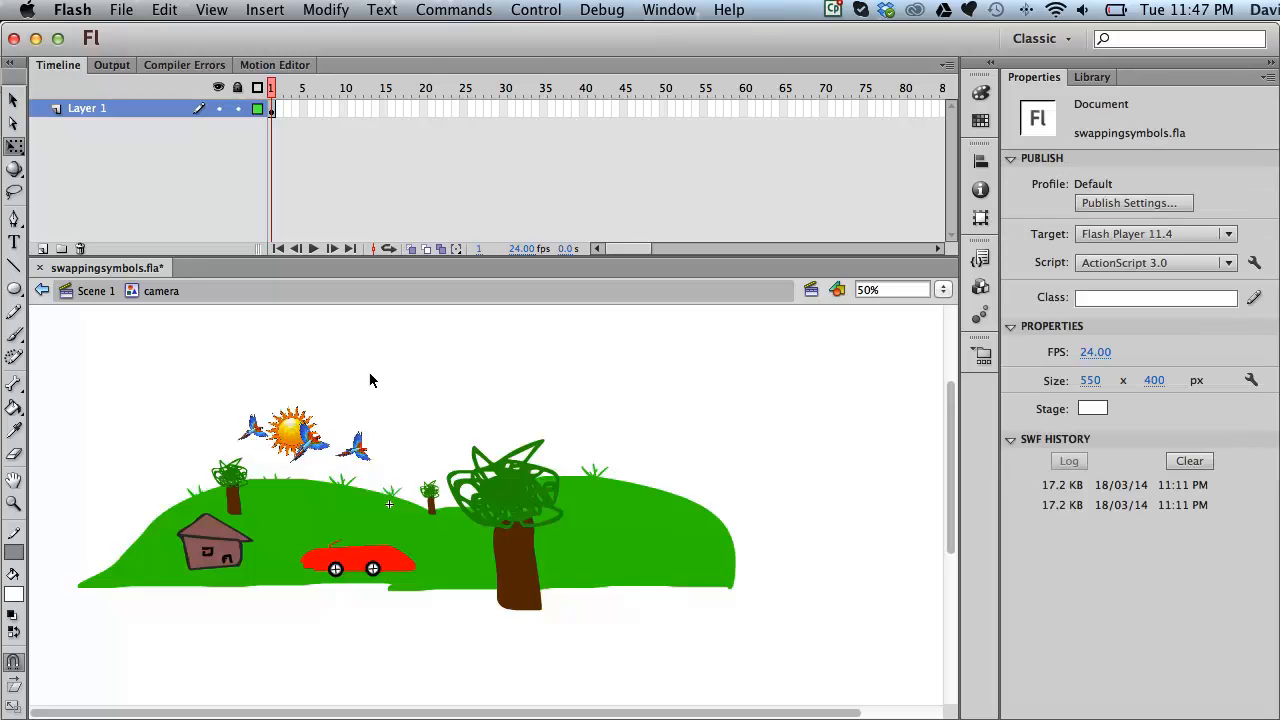
# Step: Swap the left, tiny middle and large right trees for the newtree symbol
pyautogui.click(231, 490)
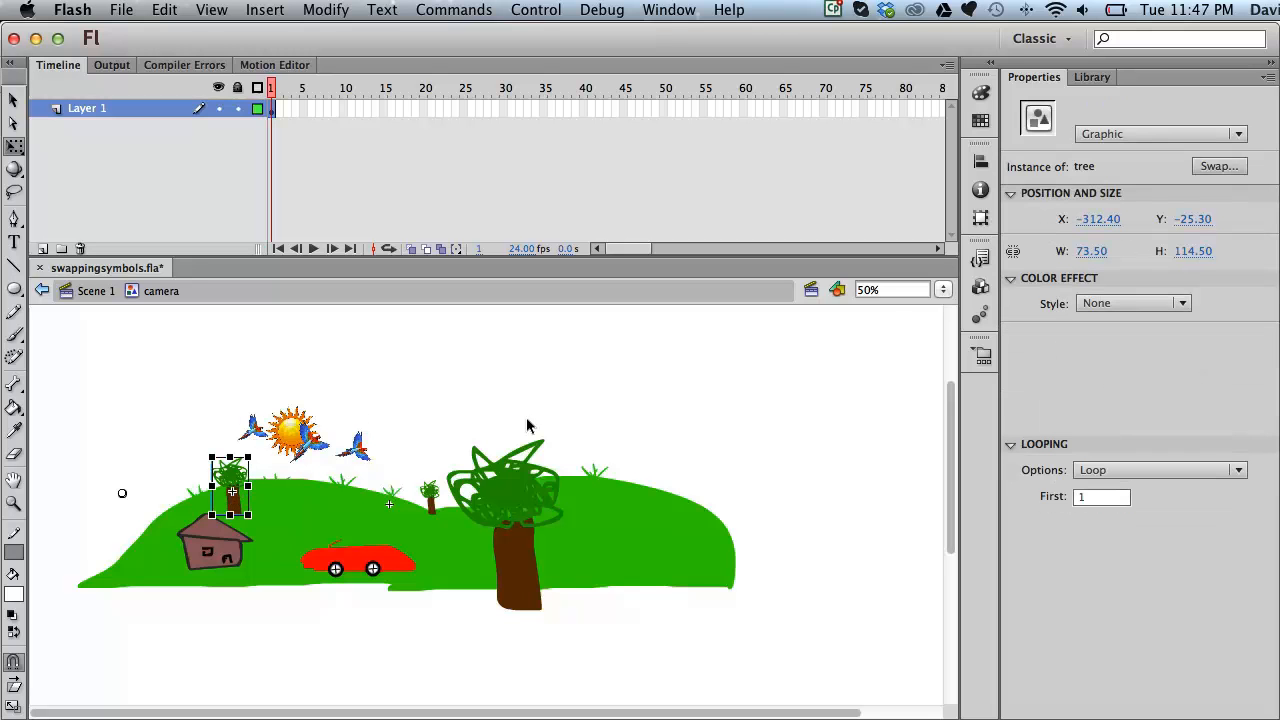
pyautogui.click(1218, 167)
pyautogui.scroll(3, 641, 430)
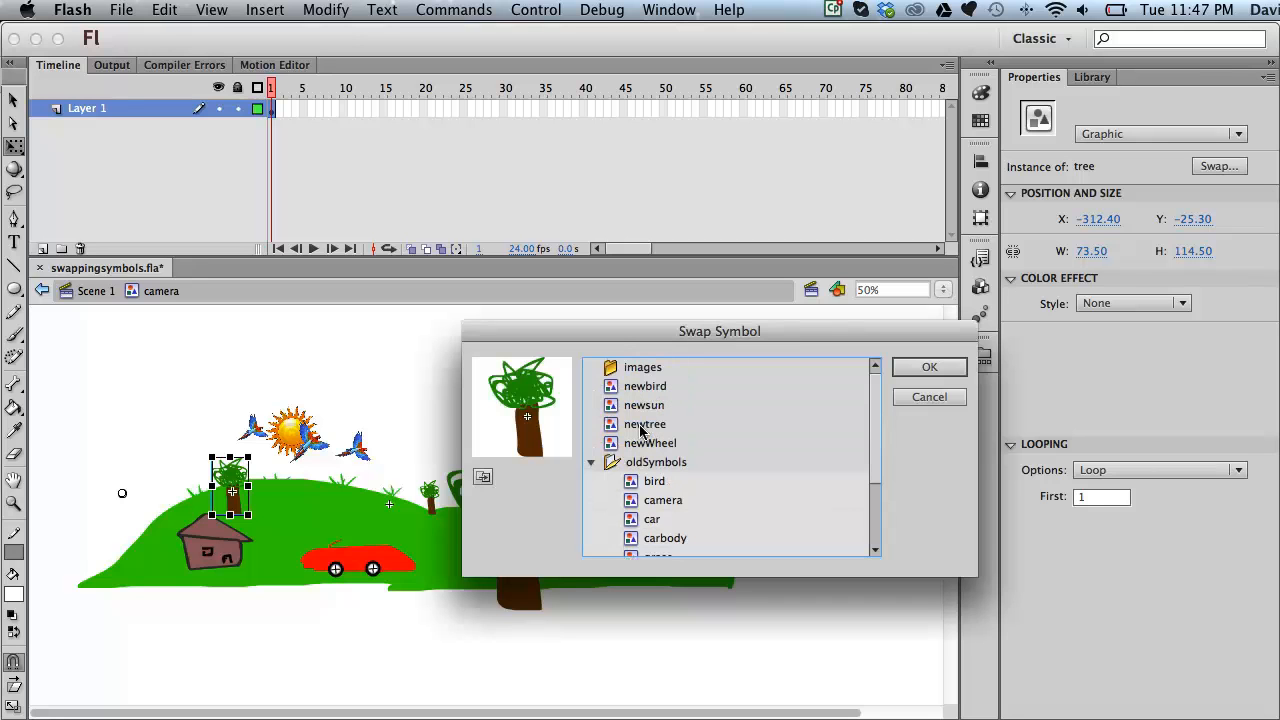
pyautogui.doubleClick(612, 425)
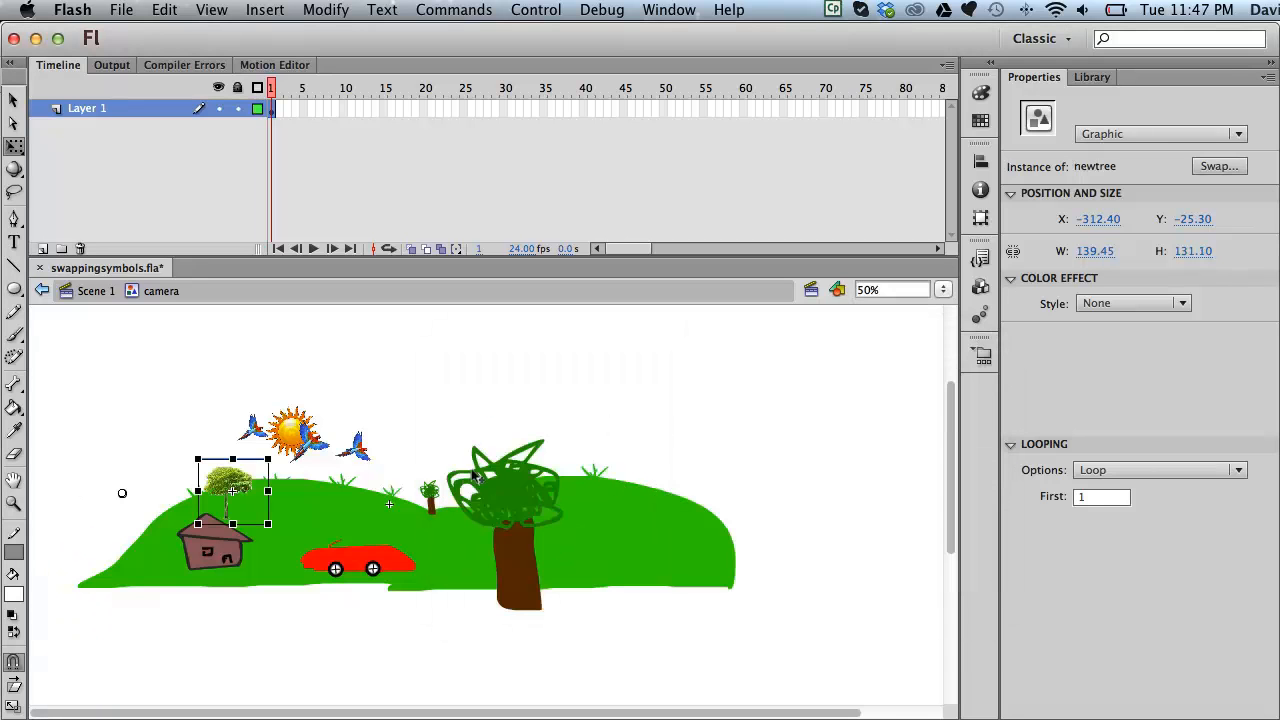
pyautogui.click(430, 495)
pyautogui.click(1218, 166)
pyautogui.scroll(3, 625, 396)
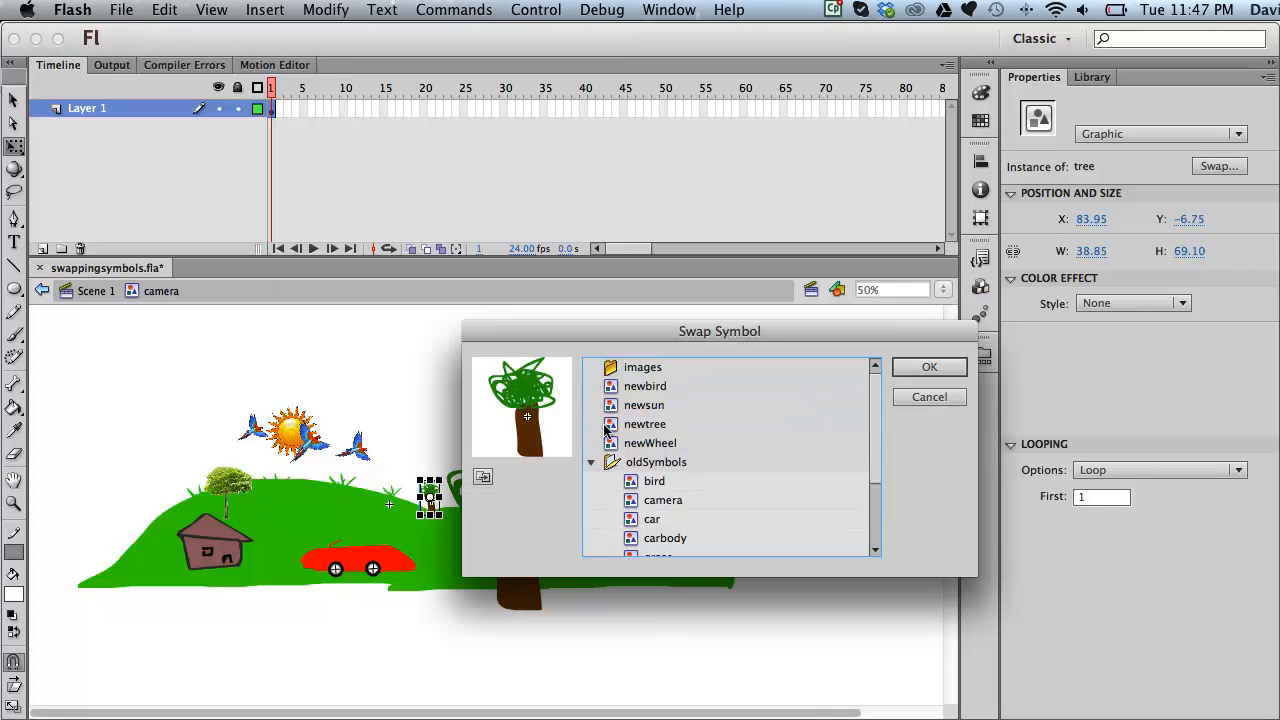
pyautogui.doubleClick(606, 424)
pyautogui.click(520, 503)
pyautogui.click(1210, 166)
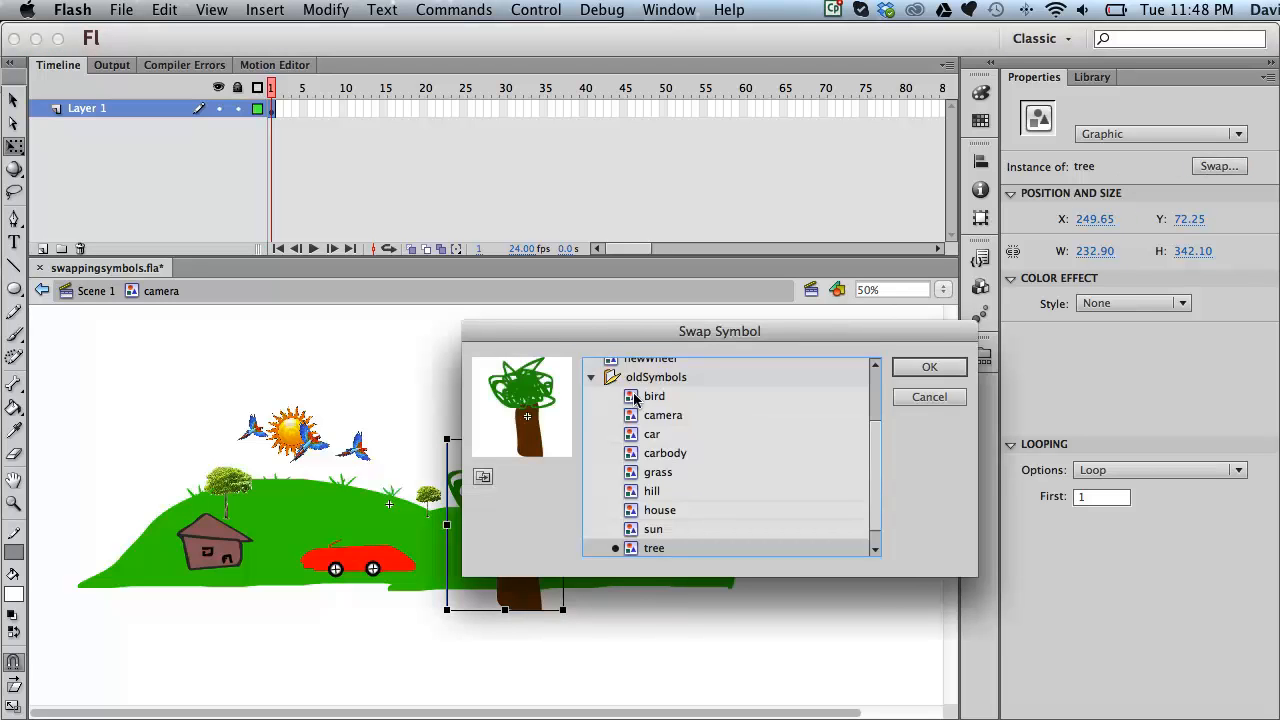
pyautogui.scroll(3, 632, 402)
pyautogui.doubleClick(620, 423)
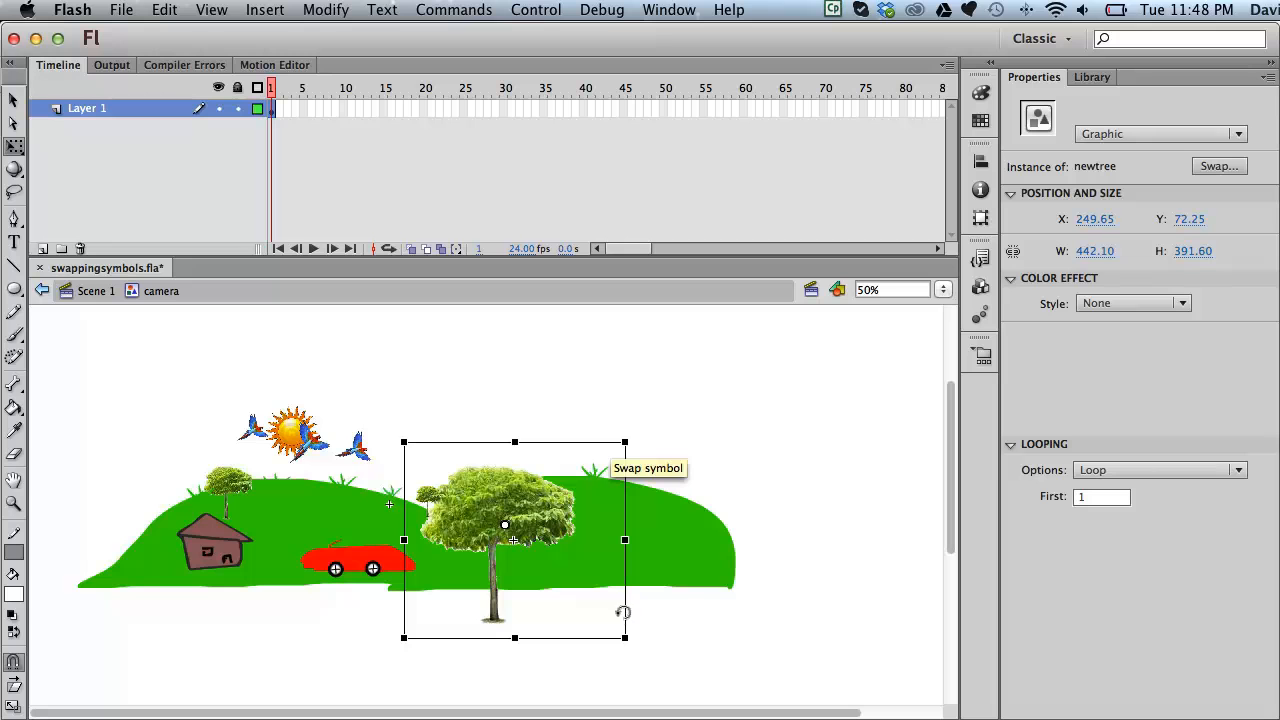
# Step: Resize the three new trees to fit the hills, middle one to about 171 × 184
pyautogui.moveTo(617, 625); pyautogui.dragTo(600, 585)
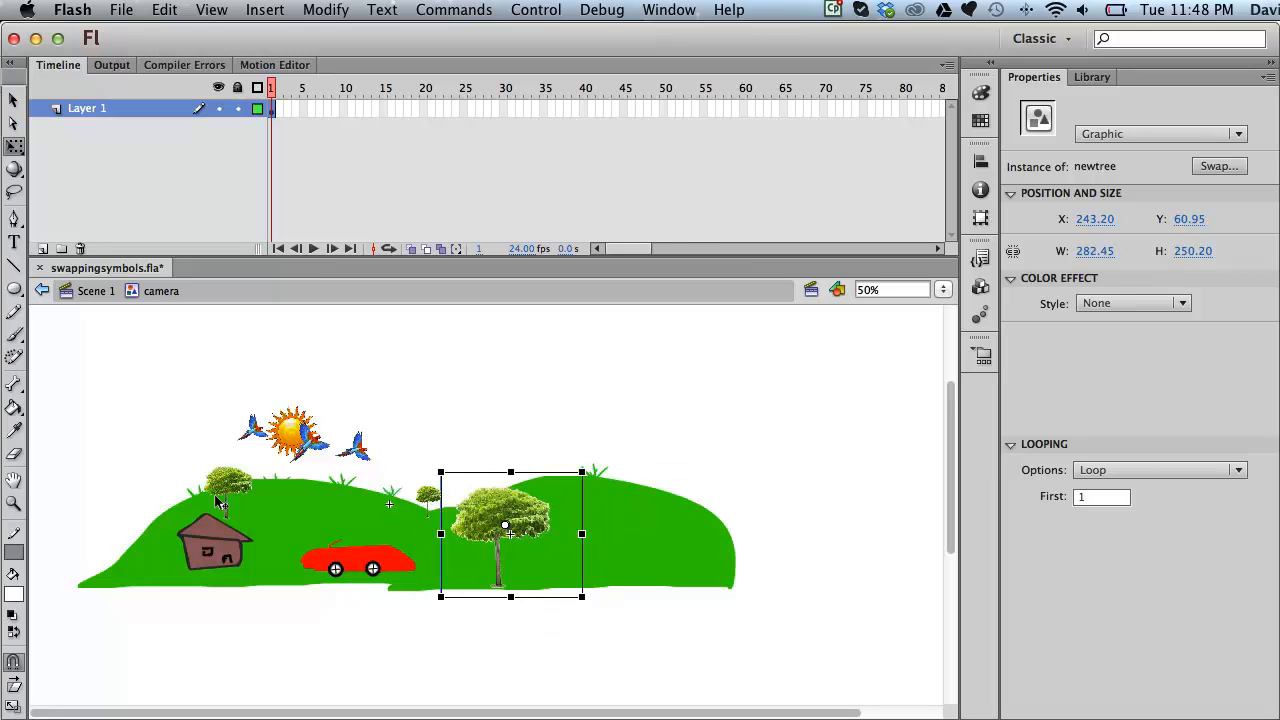
pyautogui.click(216, 496)
pyautogui.moveTo(263, 451); pyautogui.dragTo(304, 440)
pyautogui.click(431, 494)
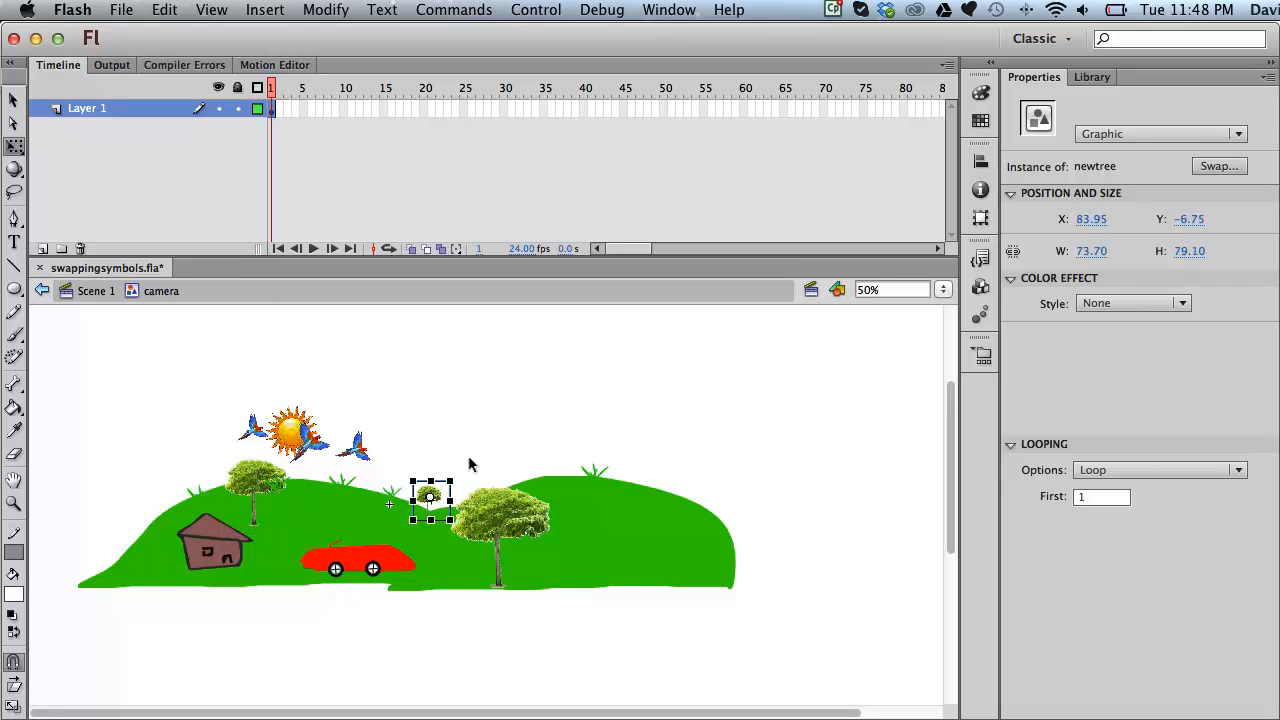
pyautogui.moveTo(449, 469); pyautogui.dragTo(476, 449)
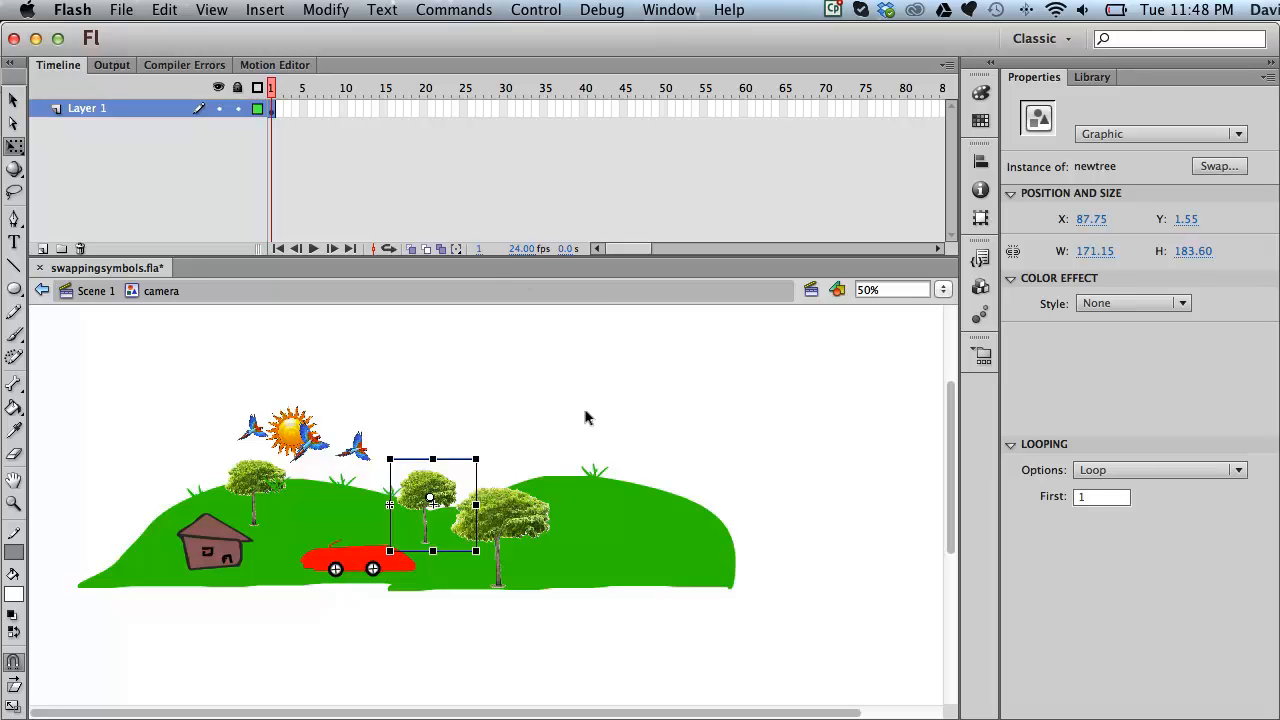
pyautogui.click(352, 560)
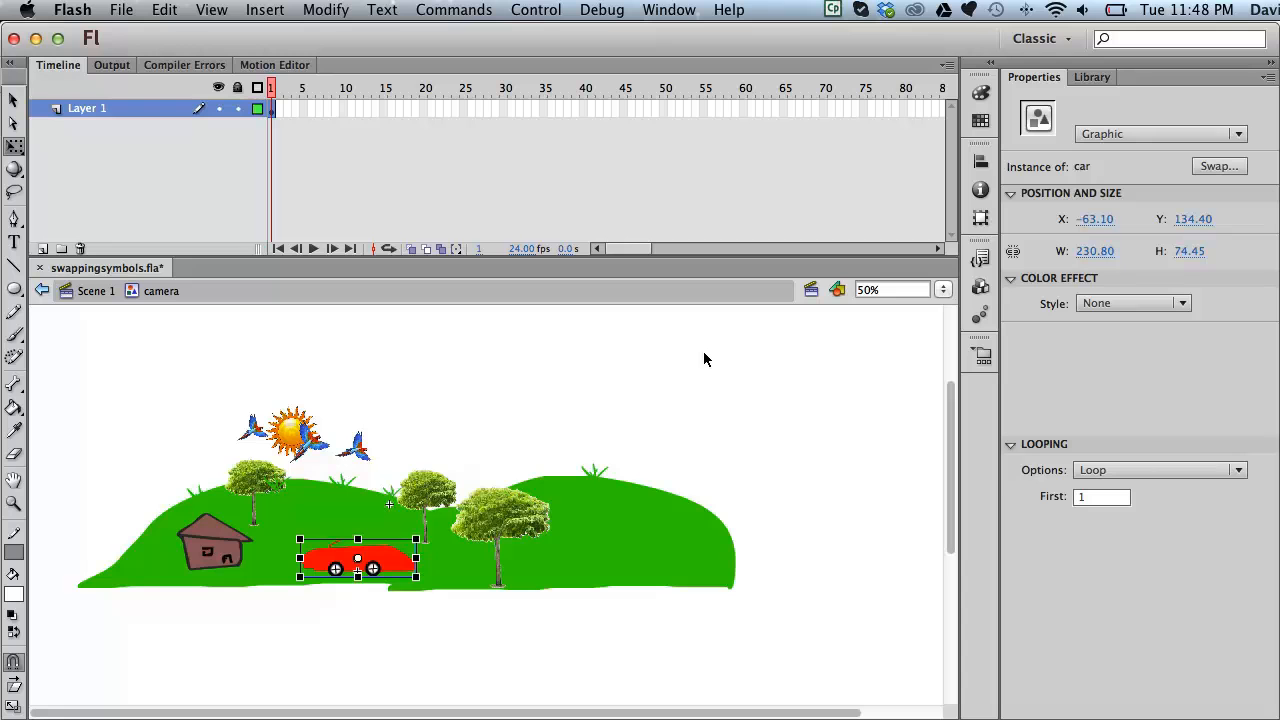
# Step: Open the car symbol and swap its left wheel for newWheel
pyautogui.doubleClick(390, 567)
pyautogui.click(610, 460)
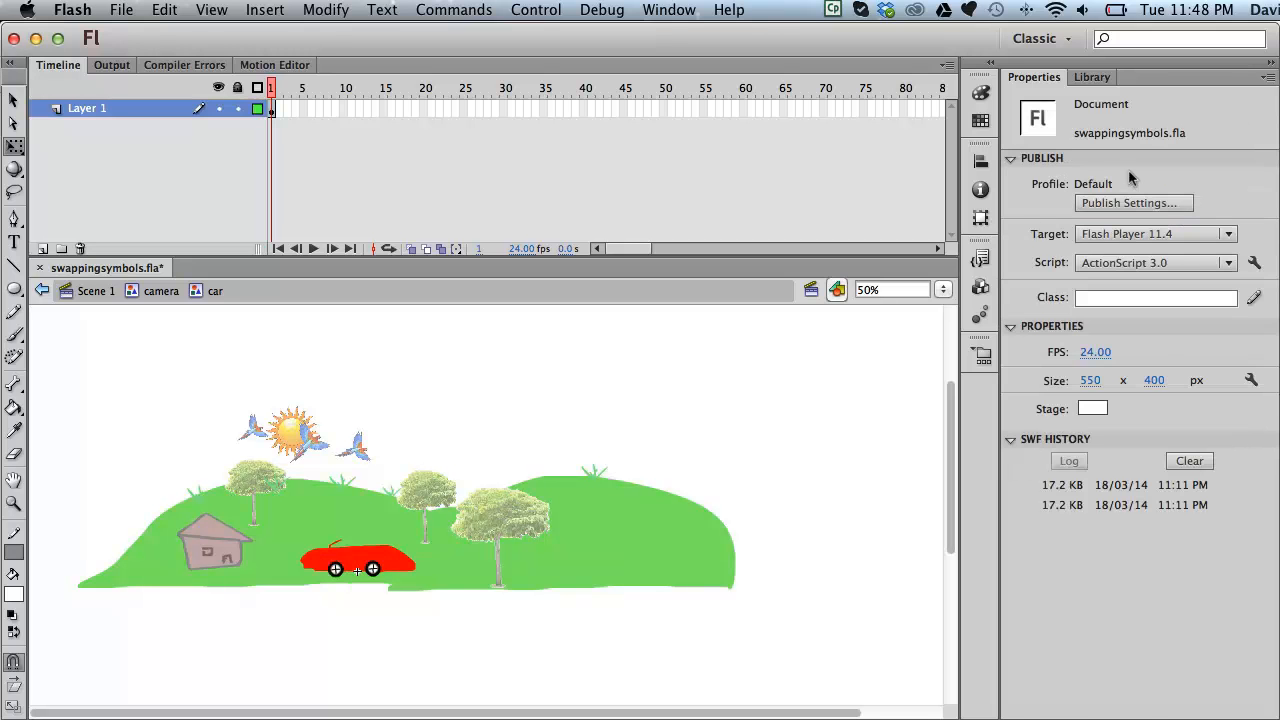
pyautogui.click(1092, 77)
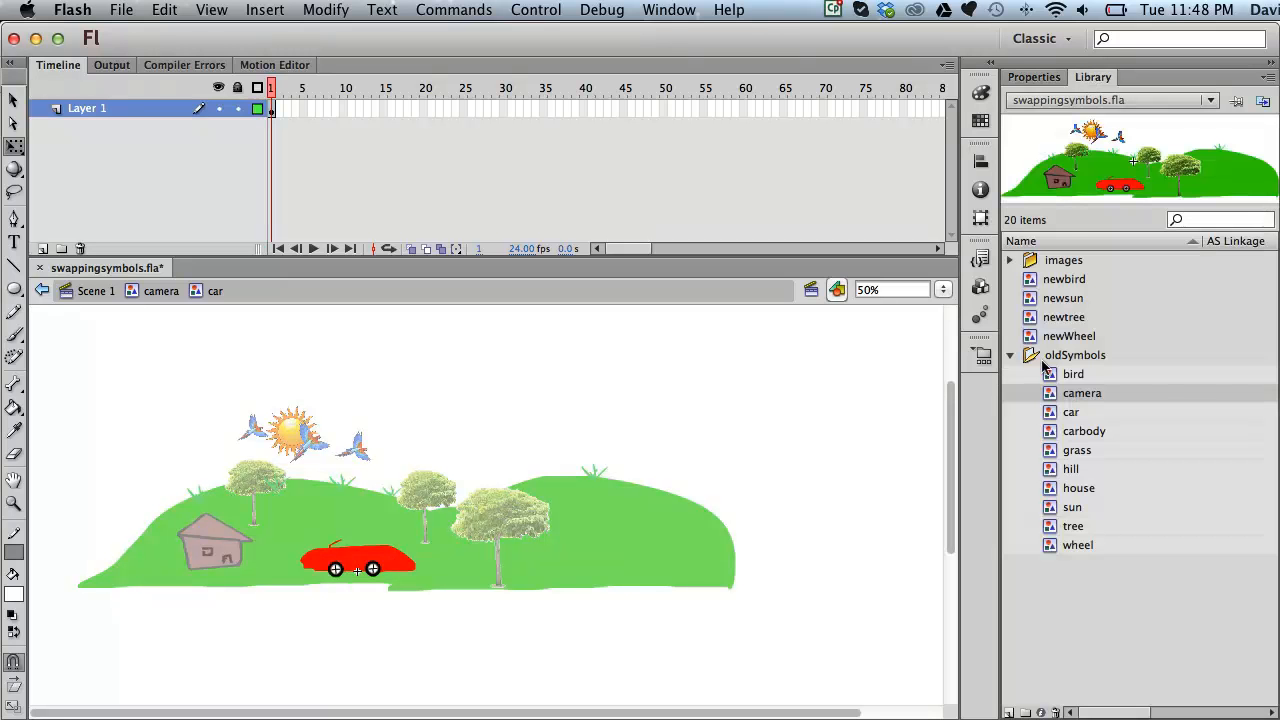
pyautogui.doubleClick(1047, 411)
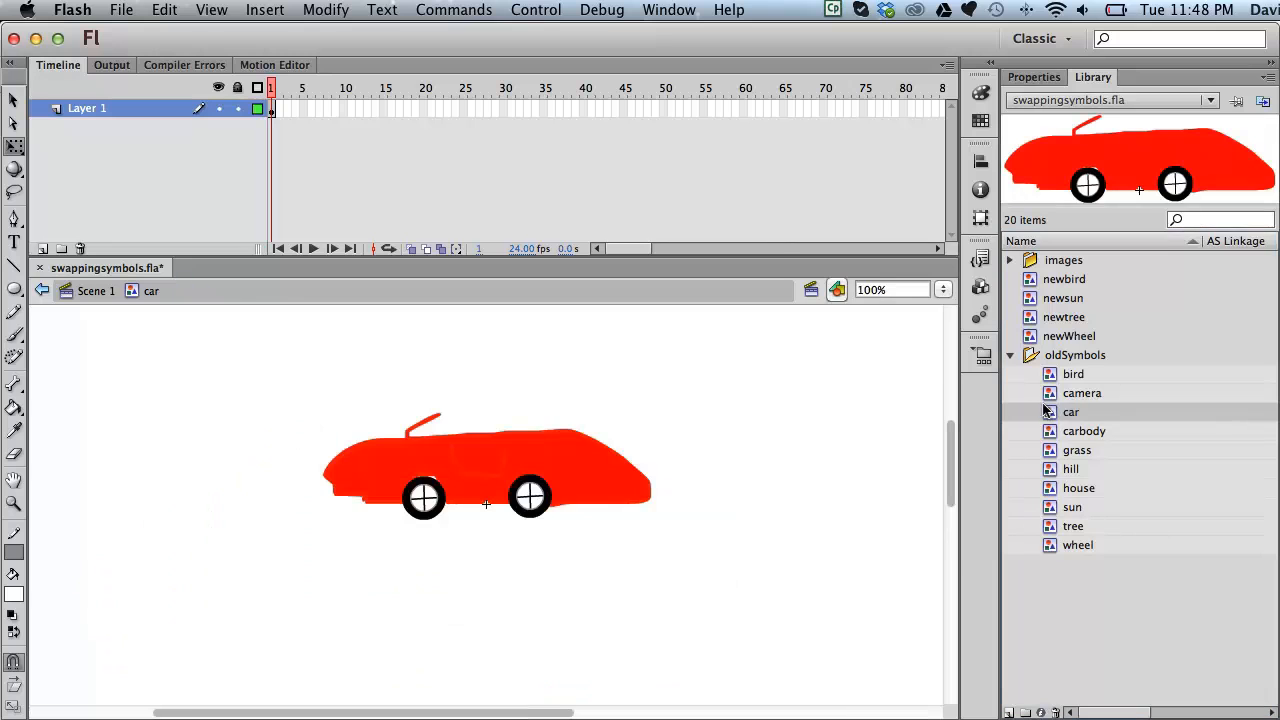
pyautogui.click(421, 492)
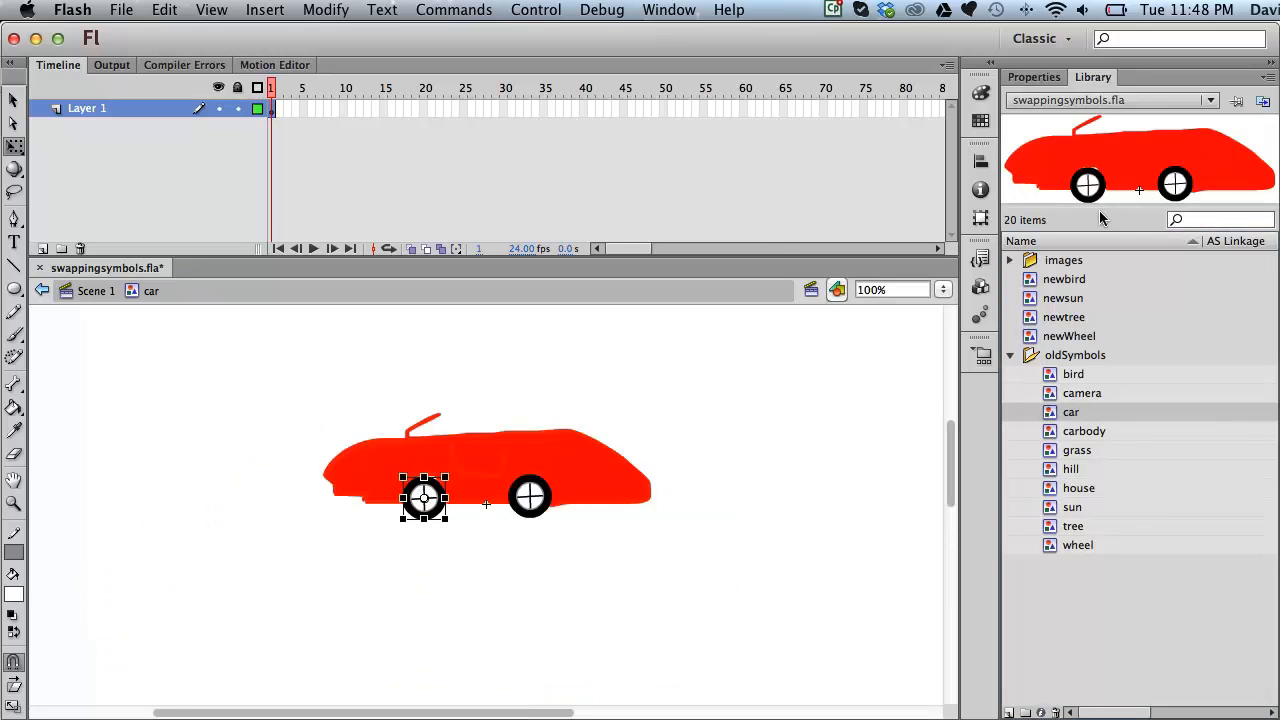
pyautogui.click(1048, 78)
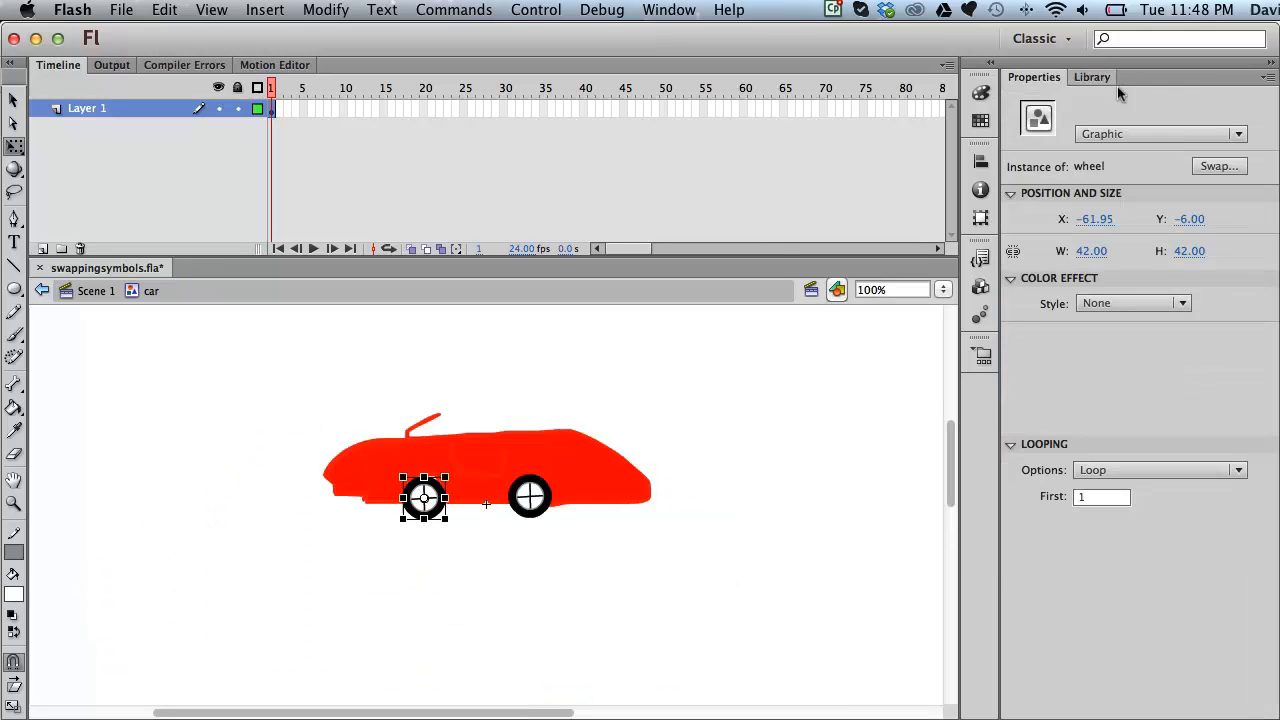
pyautogui.click(1212, 166)
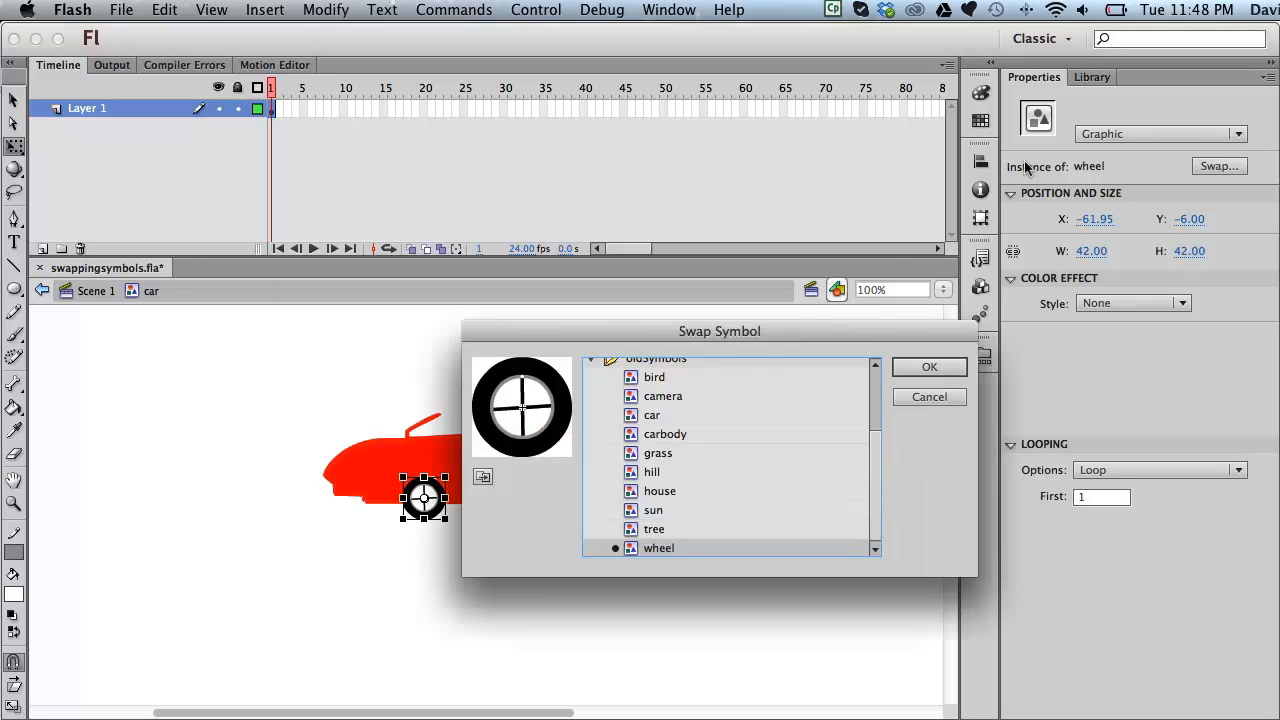
pyautogui.scroll(3, 670, 395)
pyautogui.doubleClick(608, 443)
# Step: Swap the right wheel for newWheel, shrink both wheels to about 53 × 53, and return to Scene 1
pyautogui.click(530, 497)
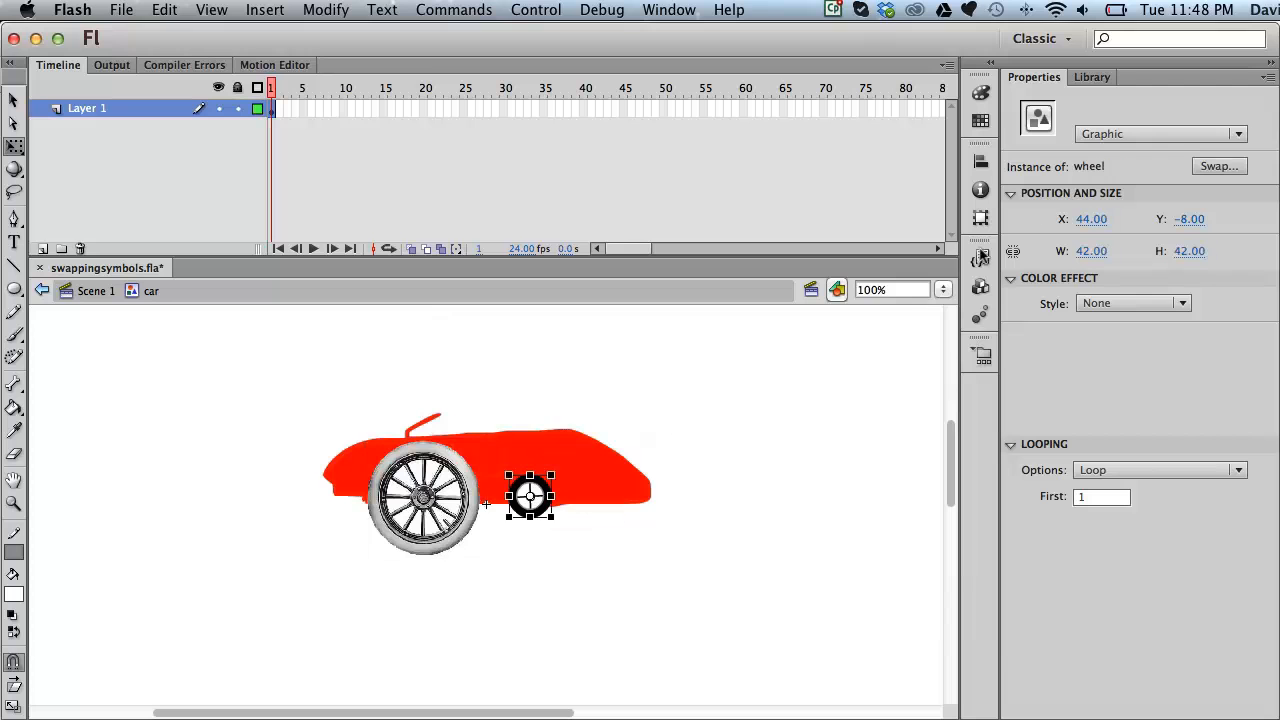
pyautogui.click(1205, 167)
pyautogui.scroll(5, 630, 390)
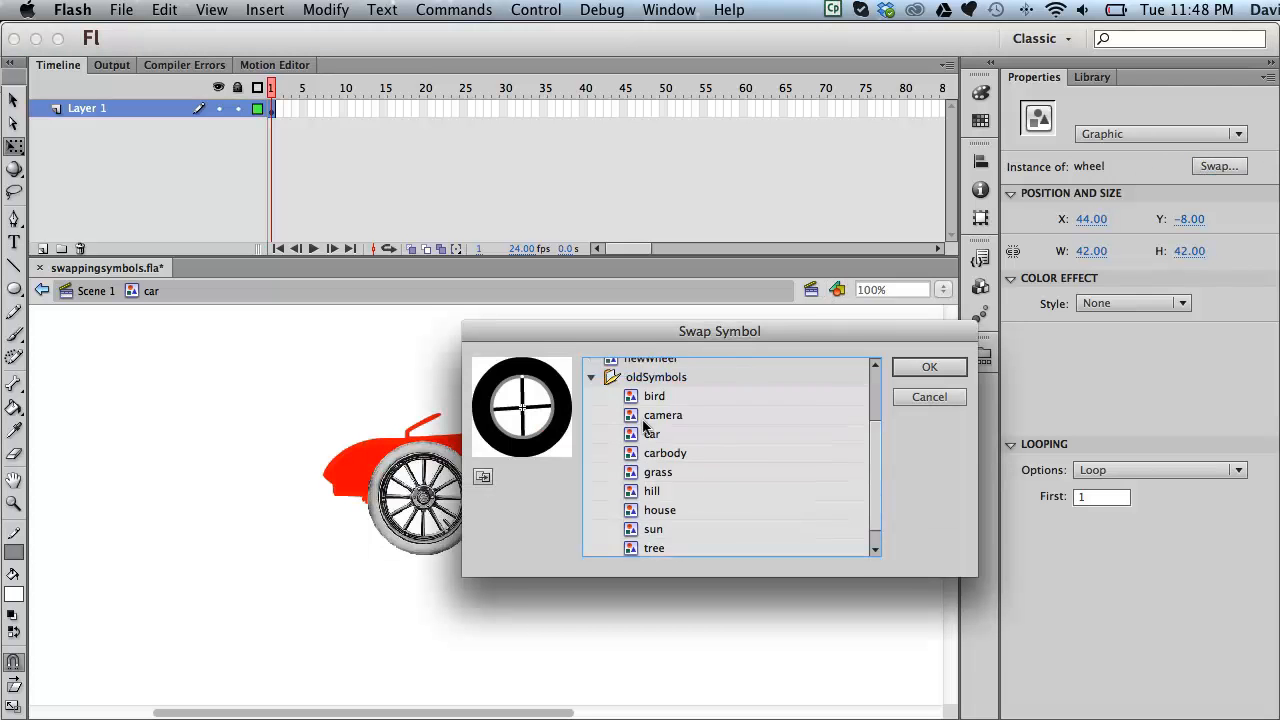
pyautogui.doubleClick(614, 443)
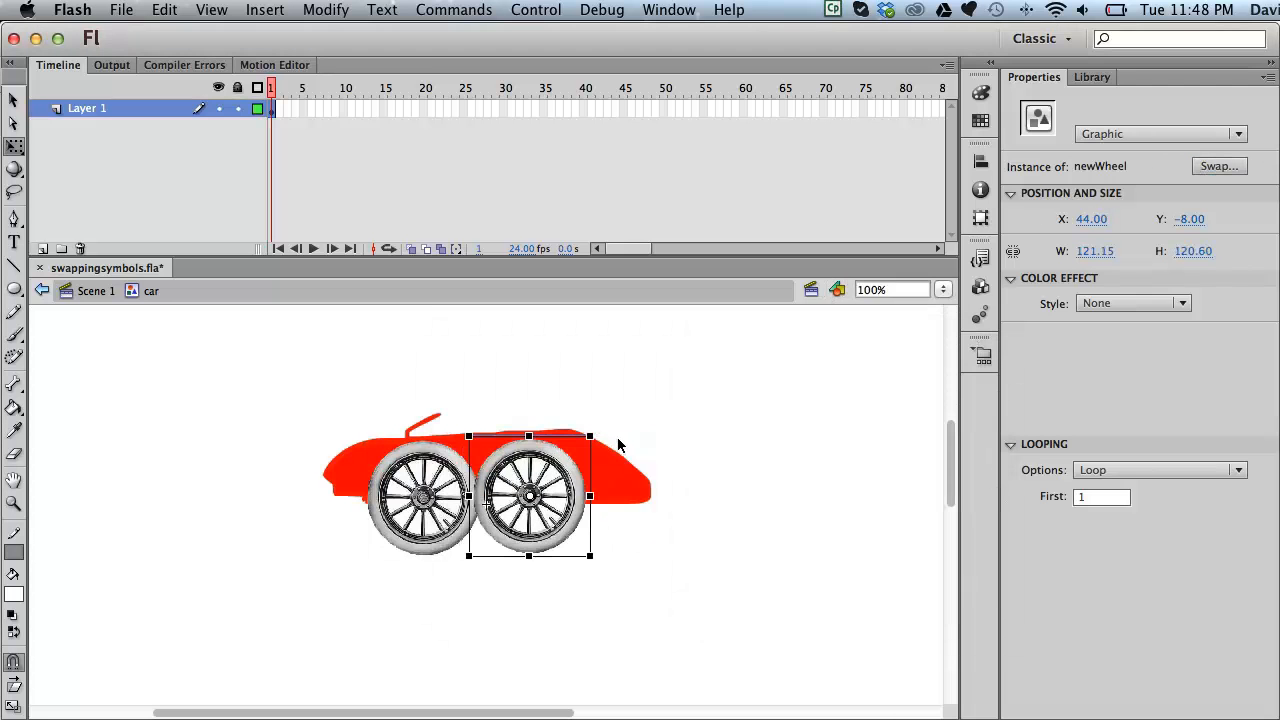
pyautogui.moveTo(588, 428); pyautogui.dragTo(554, 470)
pyautogui.click(415, 500)
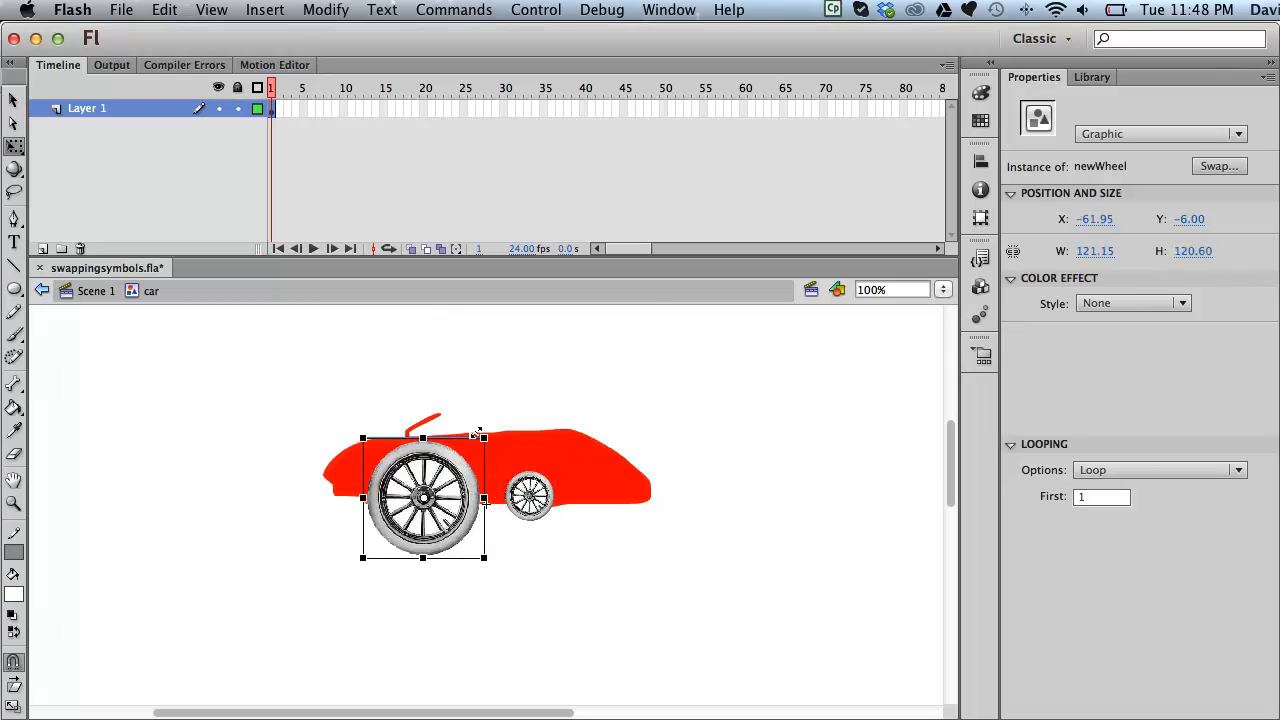
pyautogui.moveTo(483, 437); pyautogui.dragTo(448, 474)
pyautogui.click(526, 379)
pyautogui.click(96, 290)
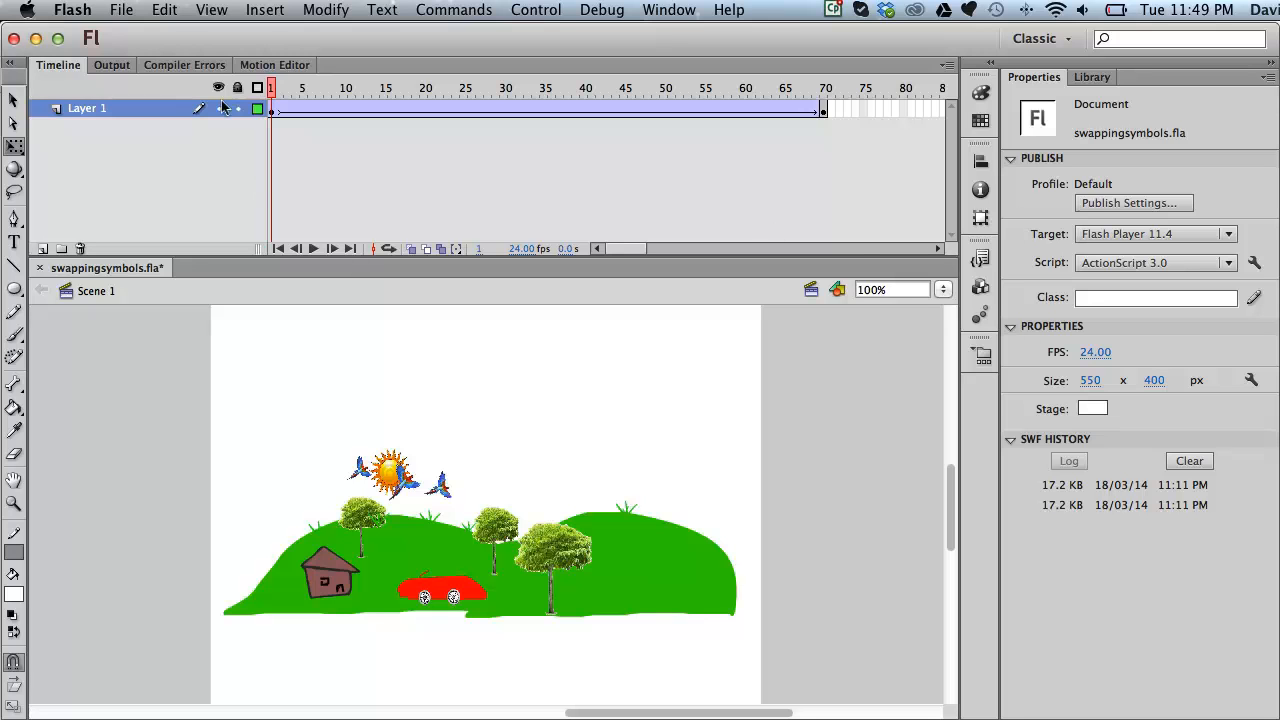
# Step: Collapse oldSymbols in the Library, return to Properties, and select the camera group on the stage
pyautogui.click(1092, 77)
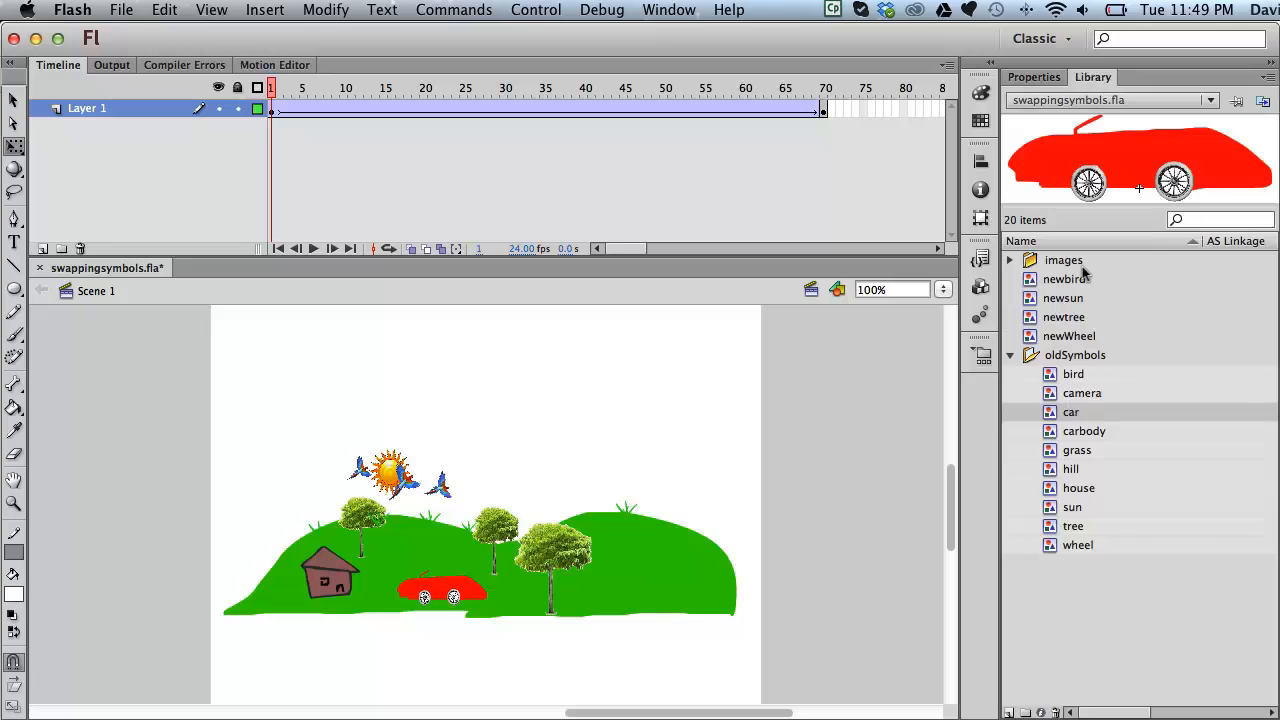
pyautogui.click(1009, 356)
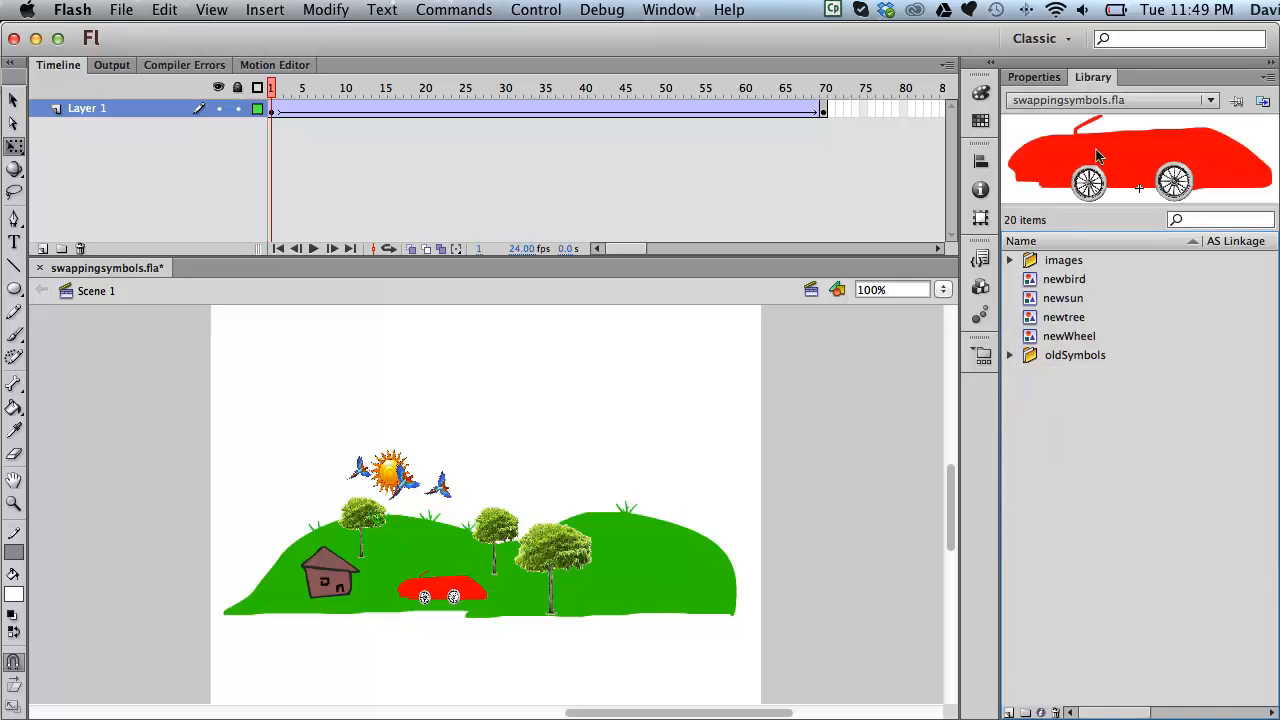
pyautogui.click(1034, 77)
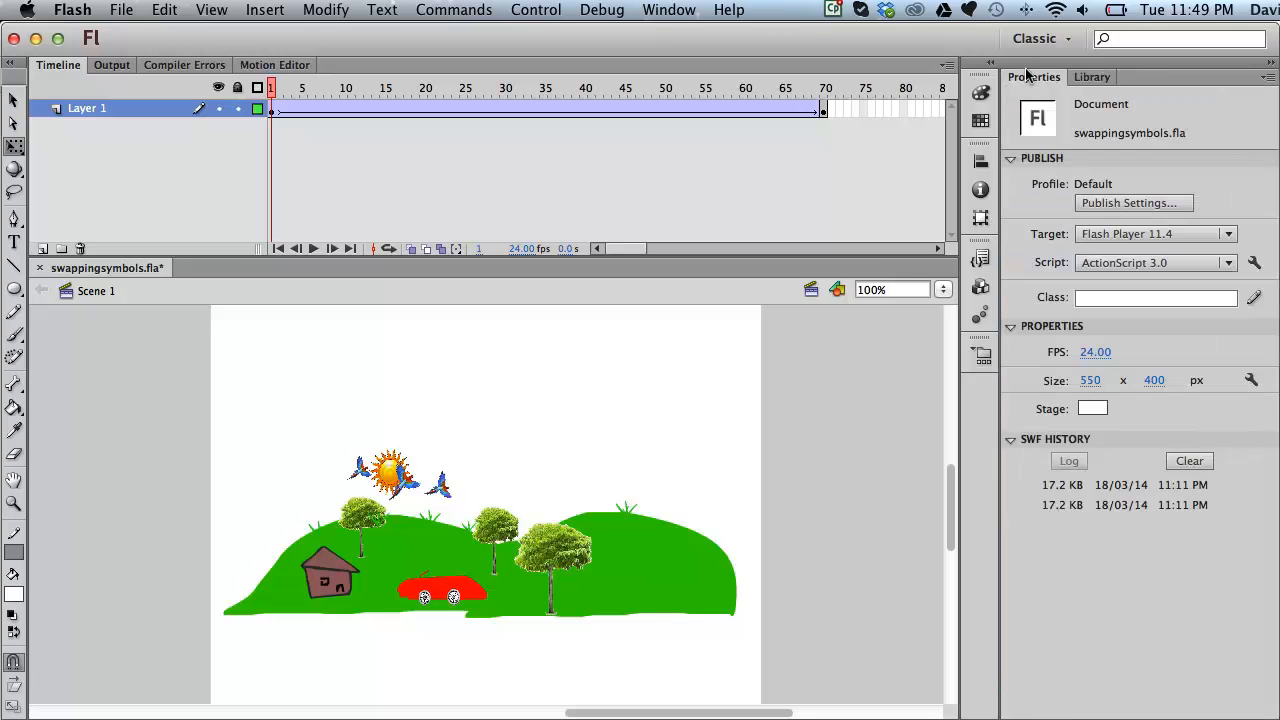
pyautogui.click(560, 566)
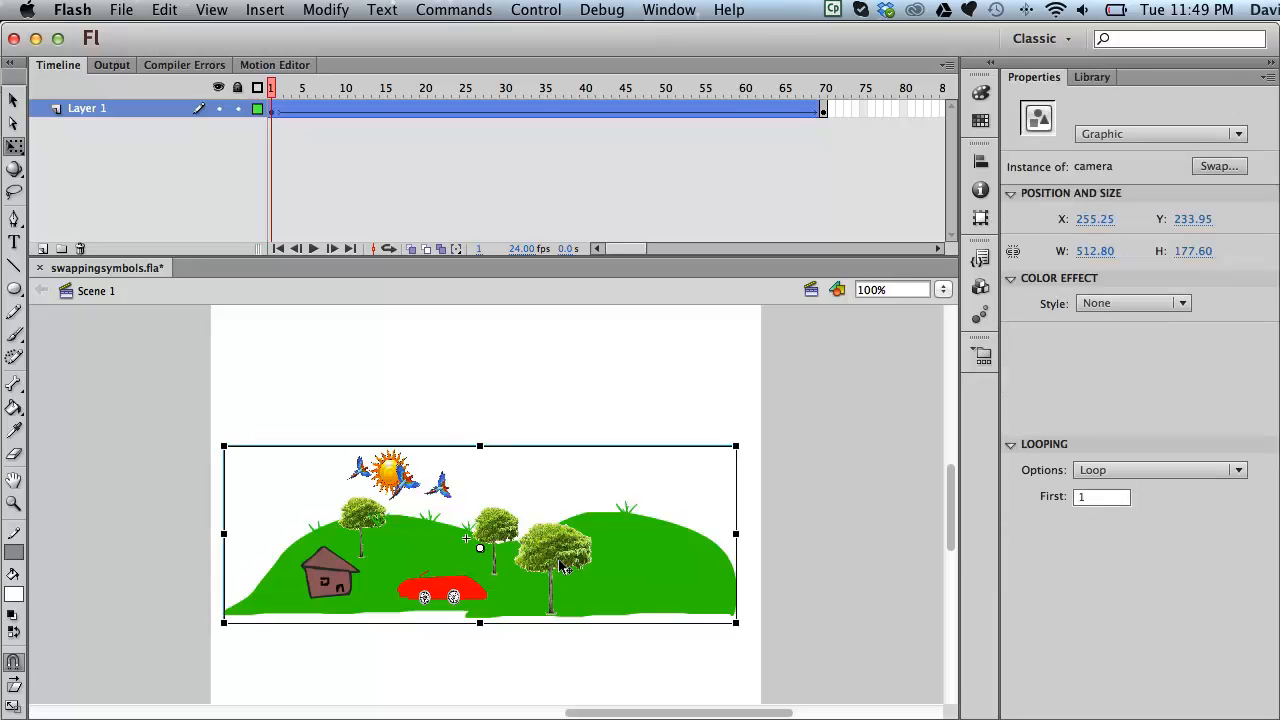